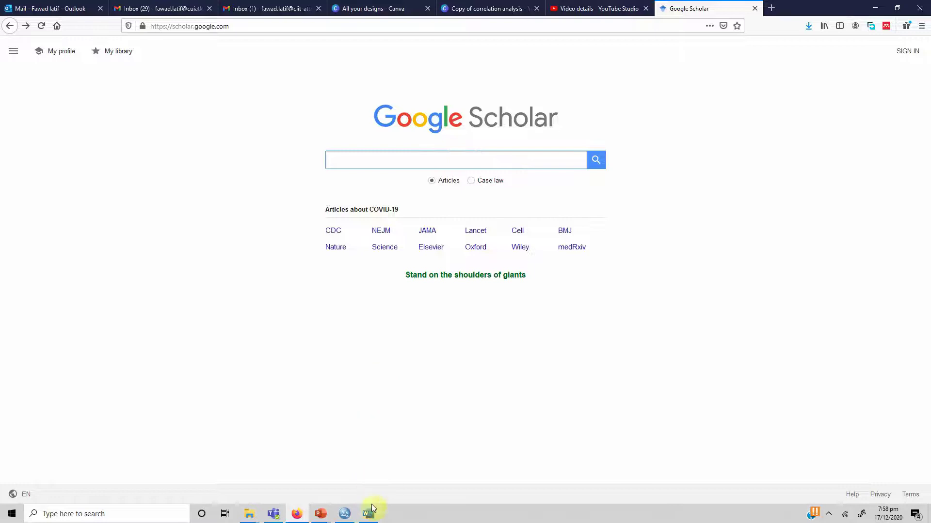
- Switch from Firefox to the Word notes listing intitle, allintitle, intext and allintext queries
click(369, 514)
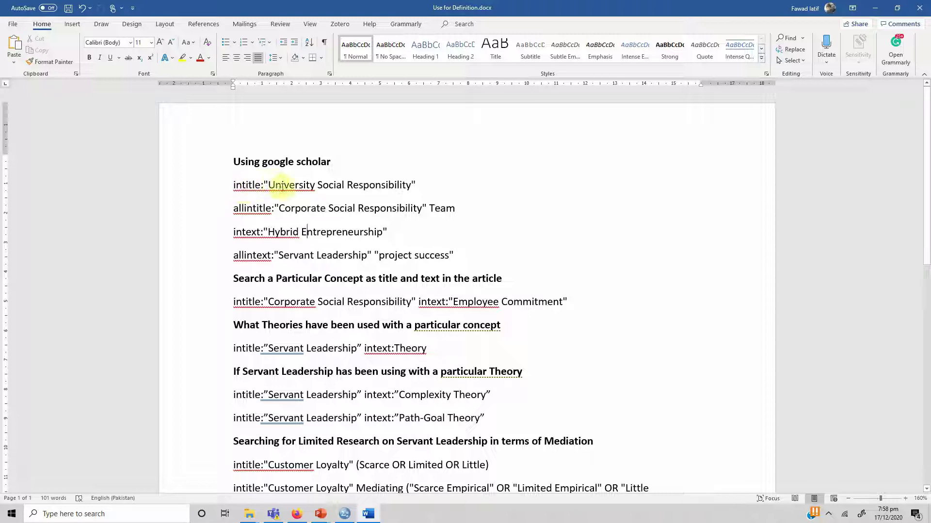
- Copy the intitle:"University Social Responsibility" line from Word and return to Google Scholar
click(232, 186)
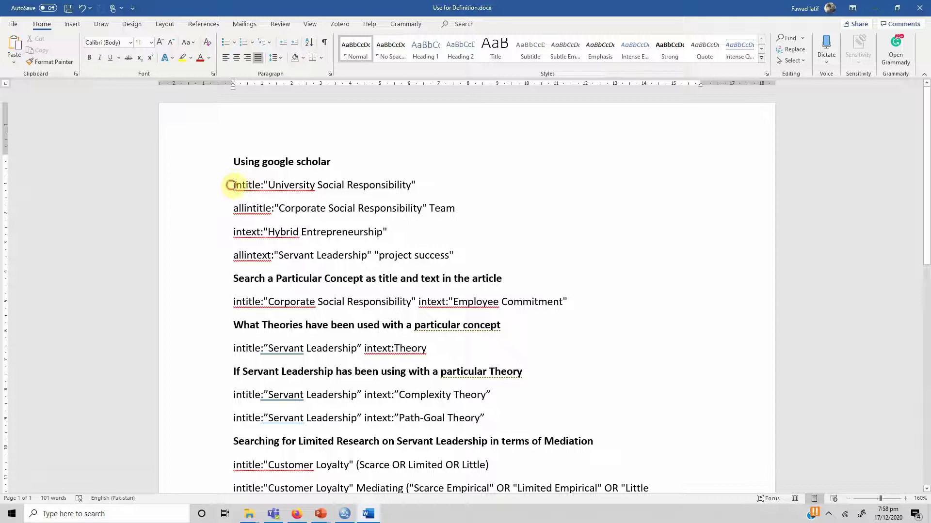
drag(230, 185, 391, 185)
click(264, 185)
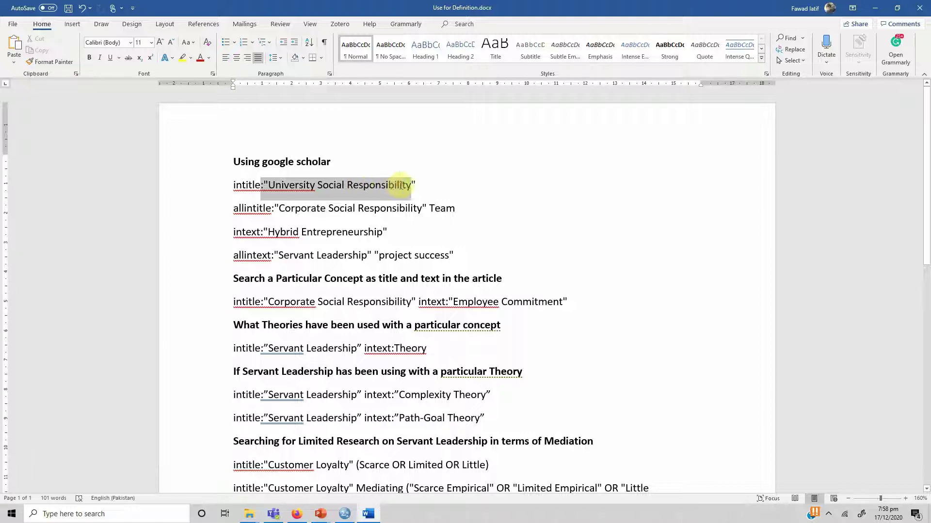
click(282, 186)
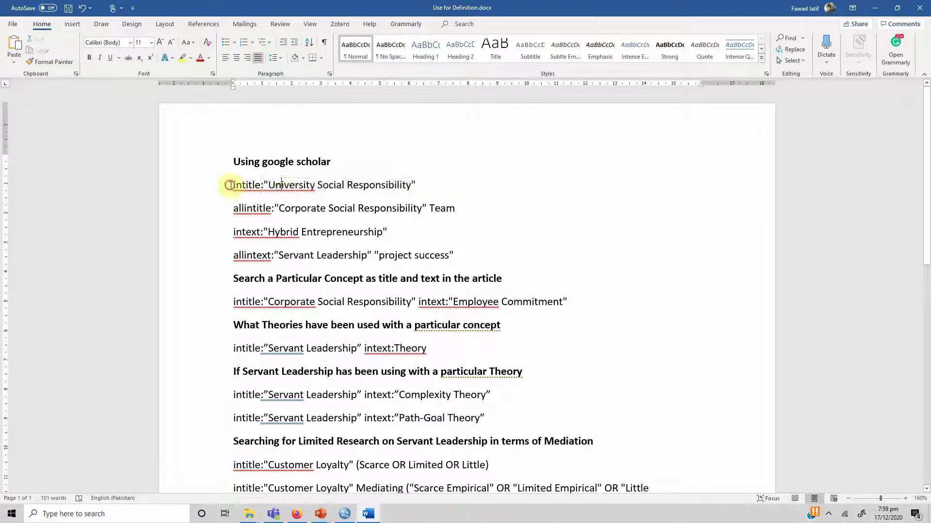
drag(229, 185, 415, 188)
key(ctrl+c)
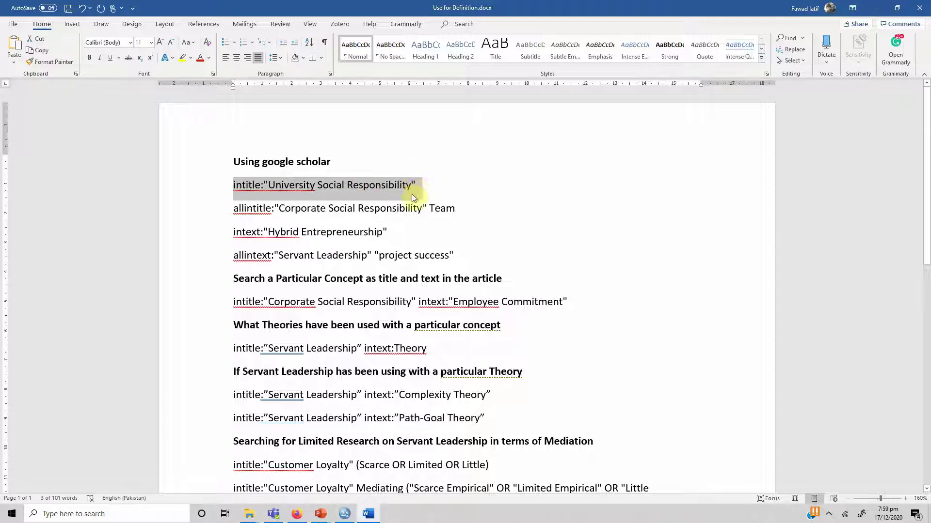
click(297, 514)
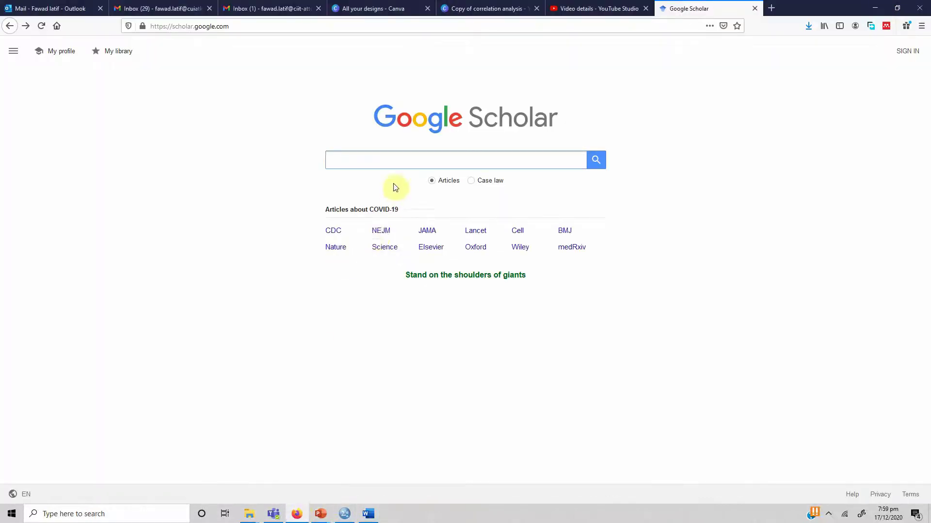
- Search Scholar for intitle:"University Social Responsibility", review the ~444 results, then return to Word
key(ctrl+v)
key(Return)
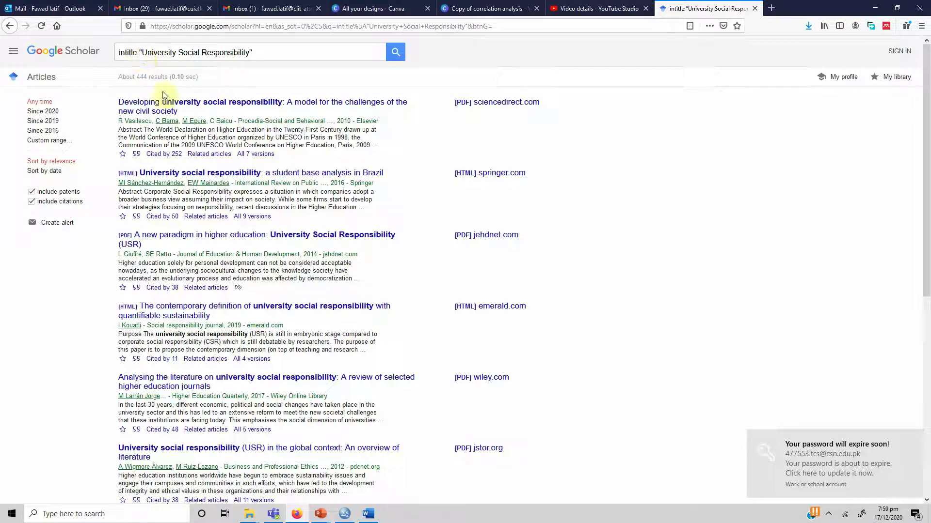
click(135, 51)
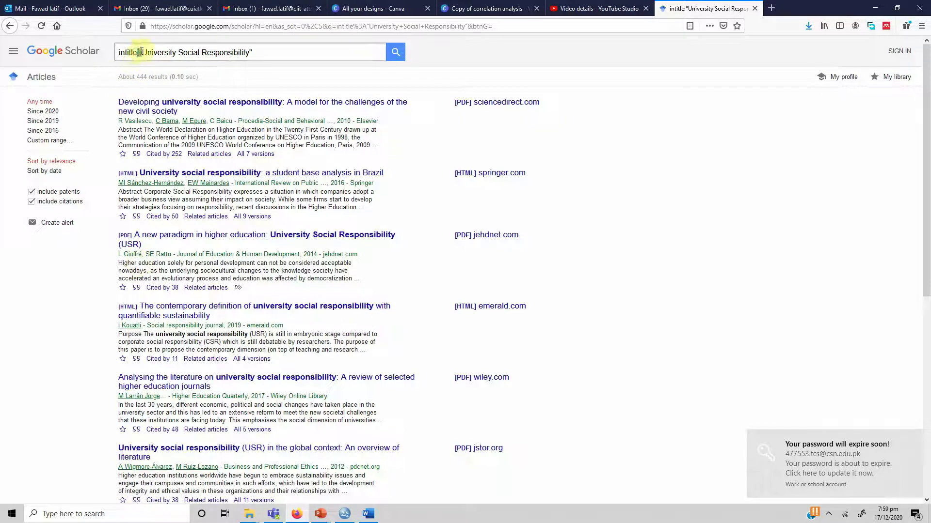
click(141, 55)
drag(141, 52, 253, 54)
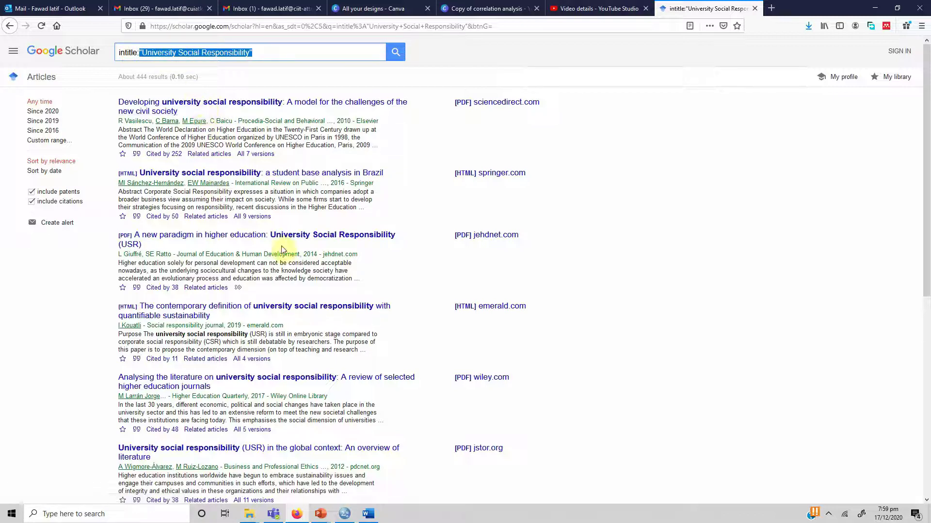
scroll(285, 250, down, 7)
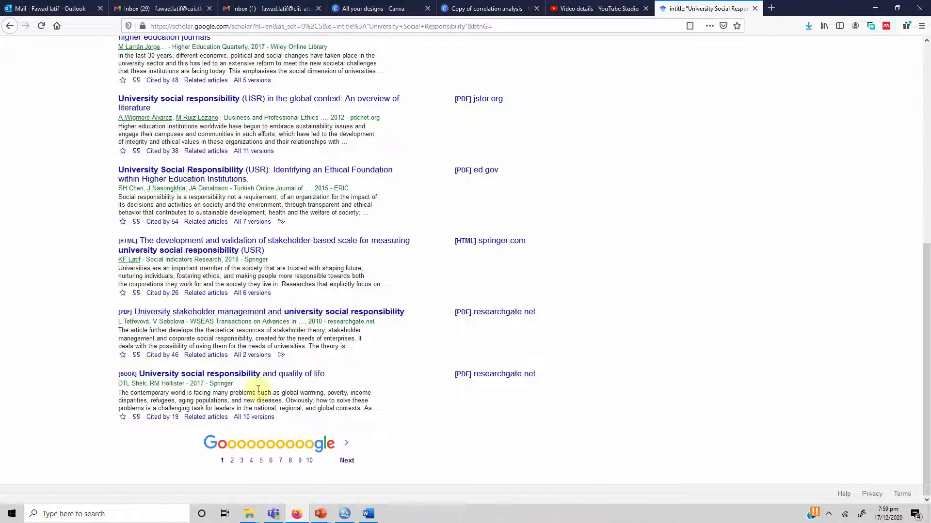
scroll(257, 243, up, 7)
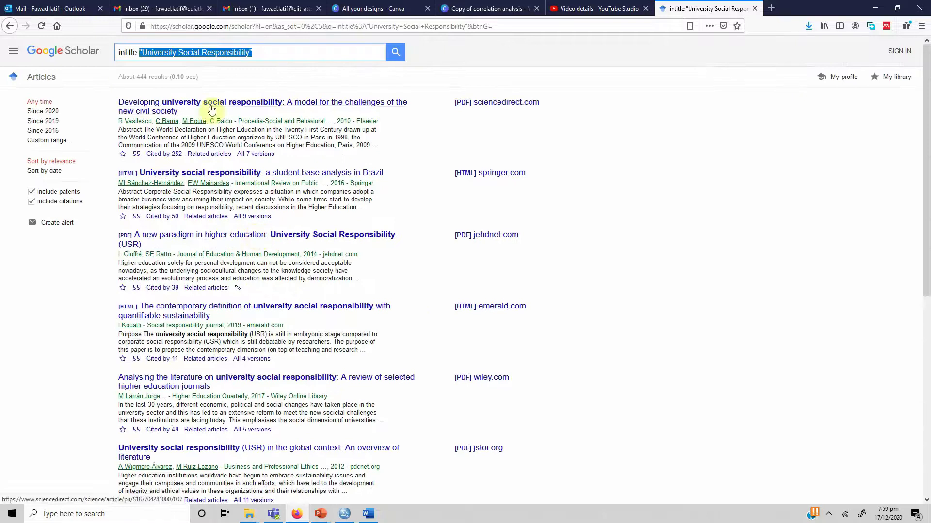
click(271, 54)
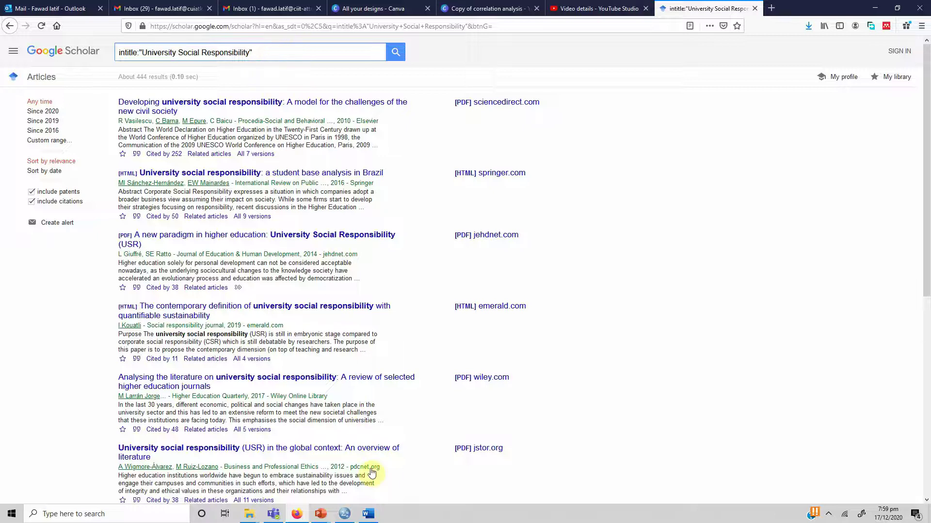
click(368, 514)
click(272, 208)
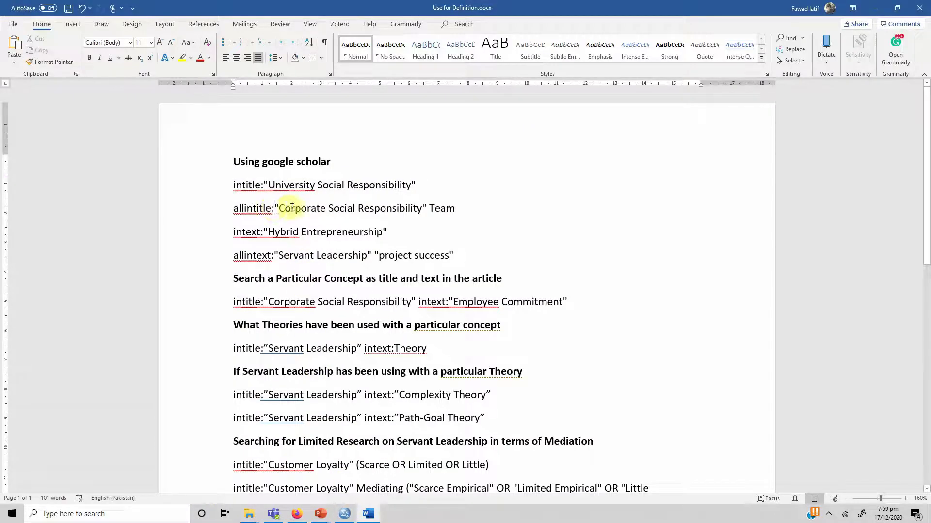
- Select and copy the whole allintitle:"Corporate Social Responsibility" Team line in Word
drag(283, 208, 426, 209)
double_click(442, 208)
key(ctrl+z)
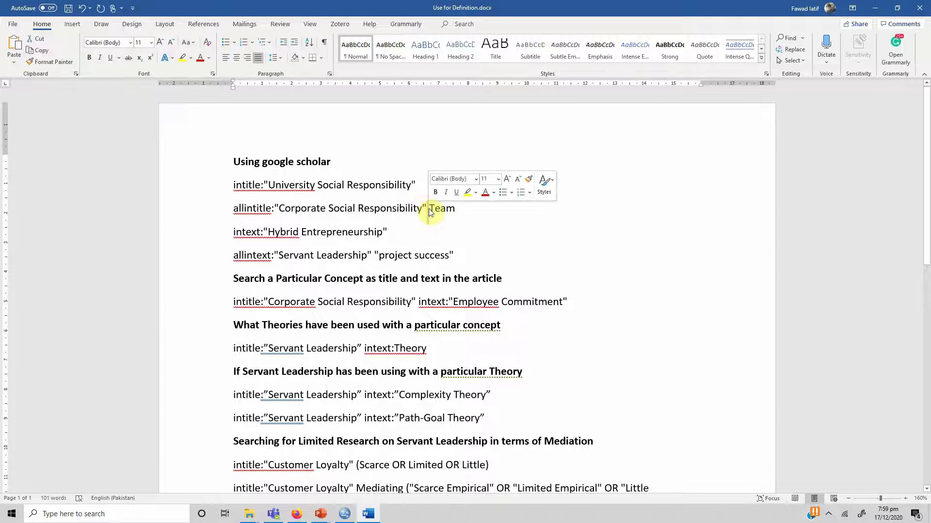
click(301, 208)
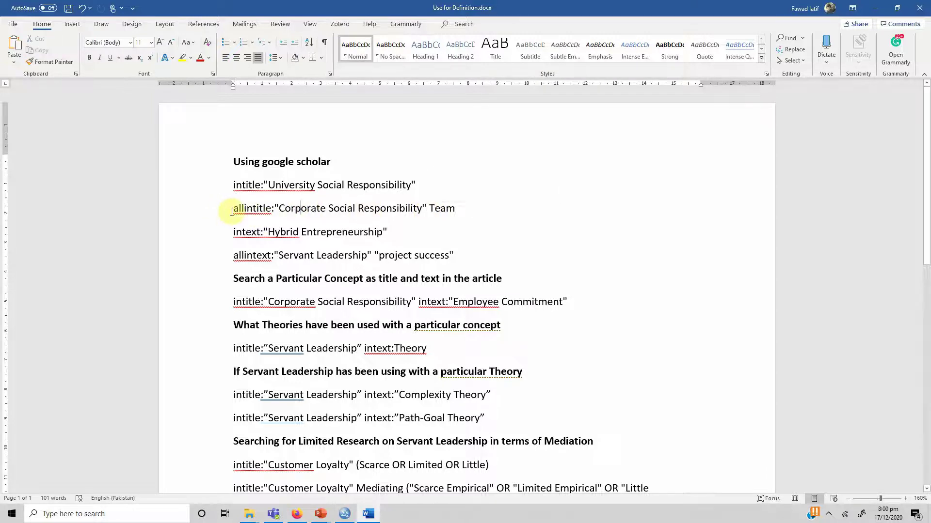
double_click(430, 207)
click(454, 208)
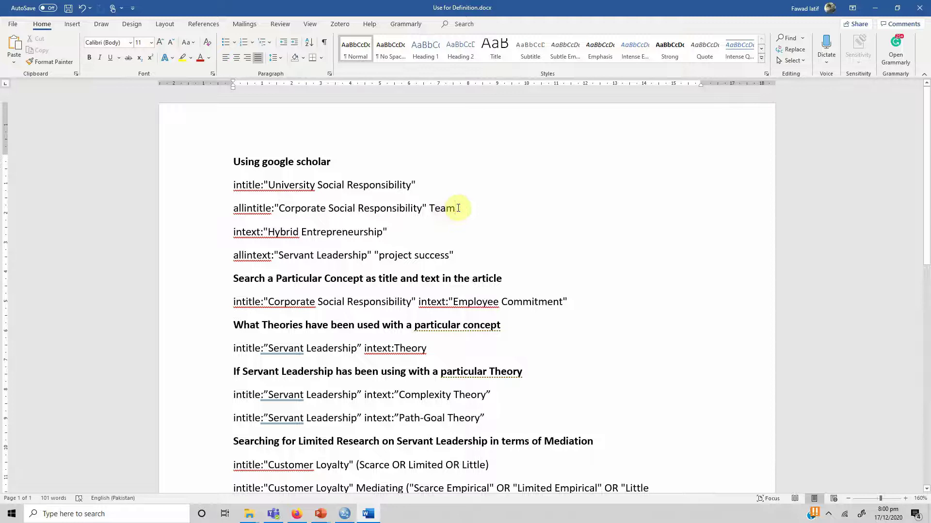
triple_click(460, 208)
key(ctrl+c)
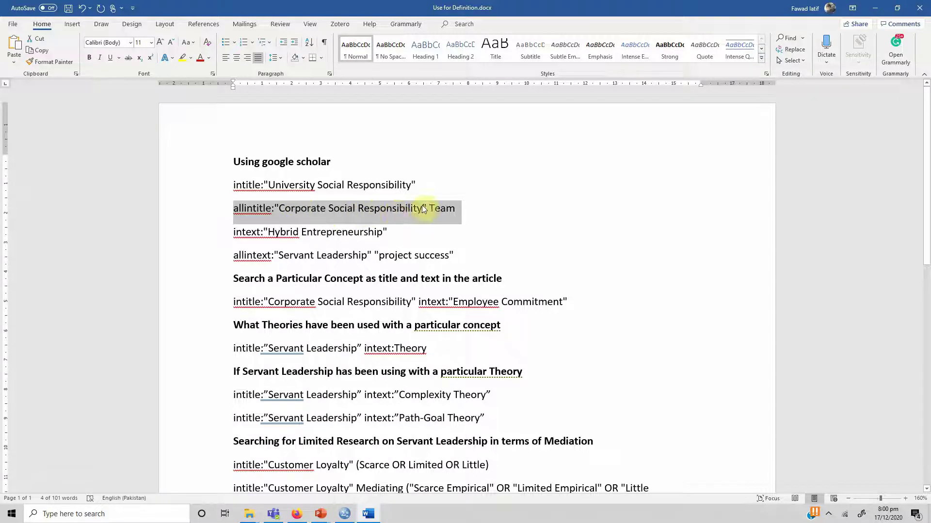
- Replace the Scholar query with allintitle:"Corporate Social Responsibility" Team and run the search
click(296, 514)
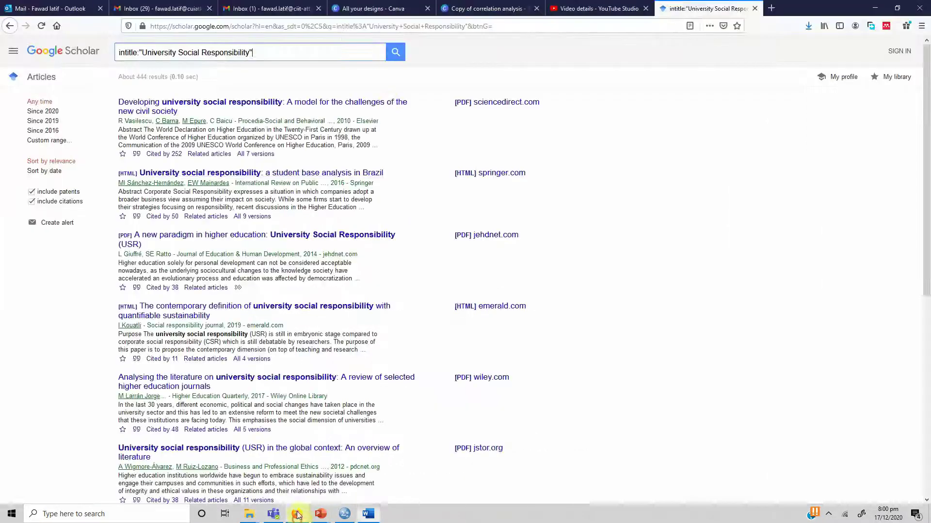
drag(283, 53, 113, 53)
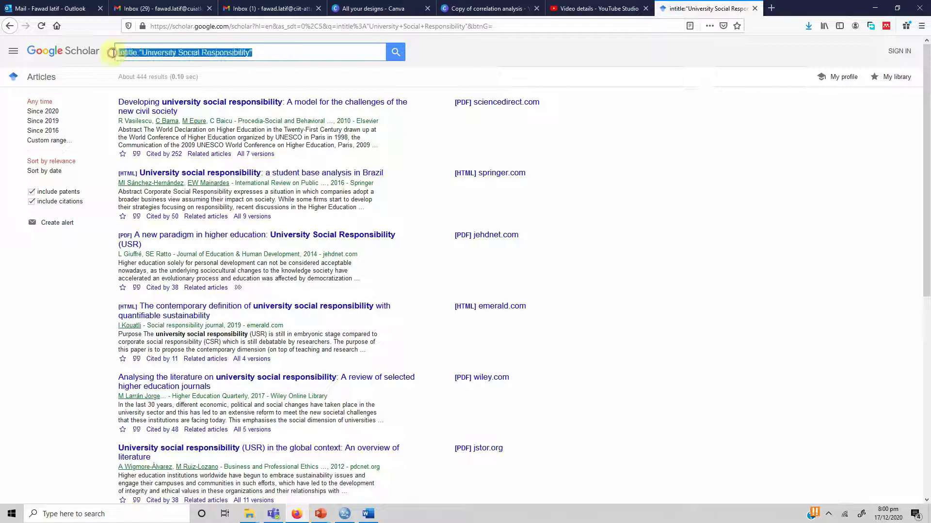
key(ctrl+v)
key(Return)
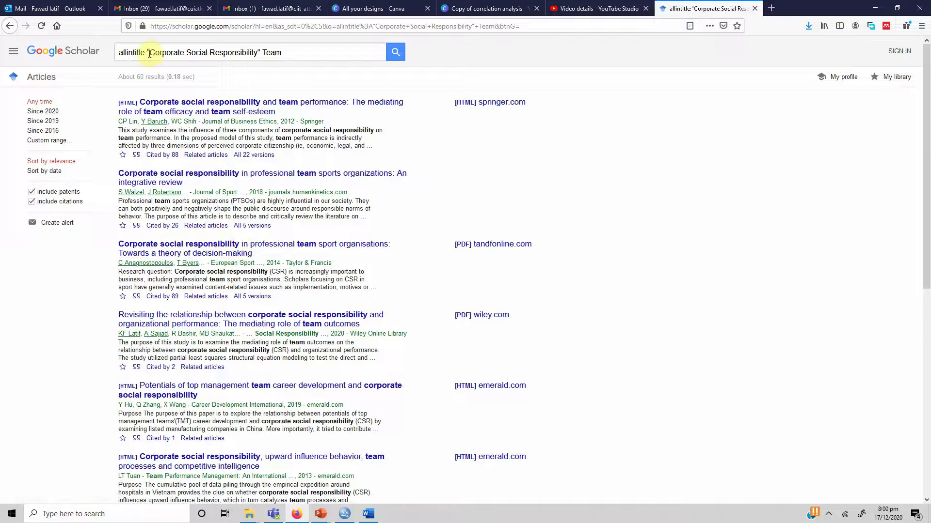
- Review the roughly 60 allintitle results, then go back to the intext line in Word
drag(148, 54, 265, 54)
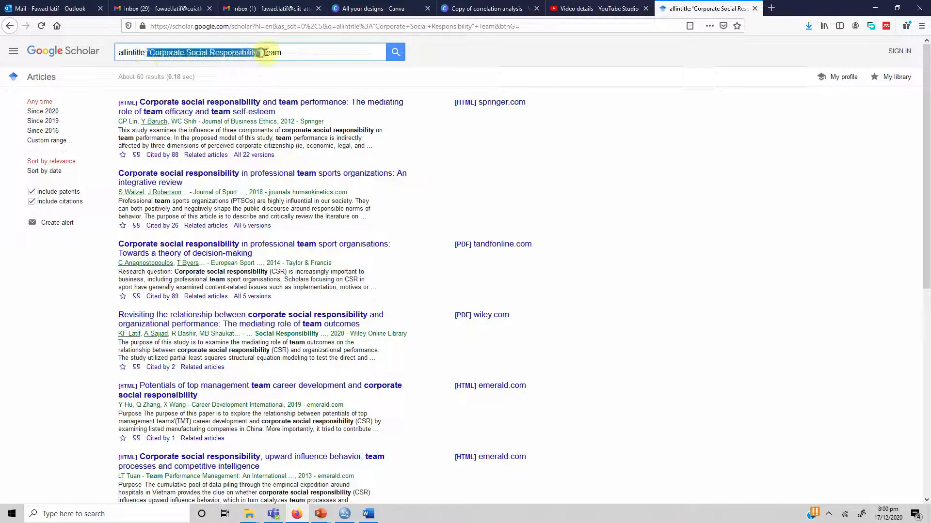
double_click(272, 52)
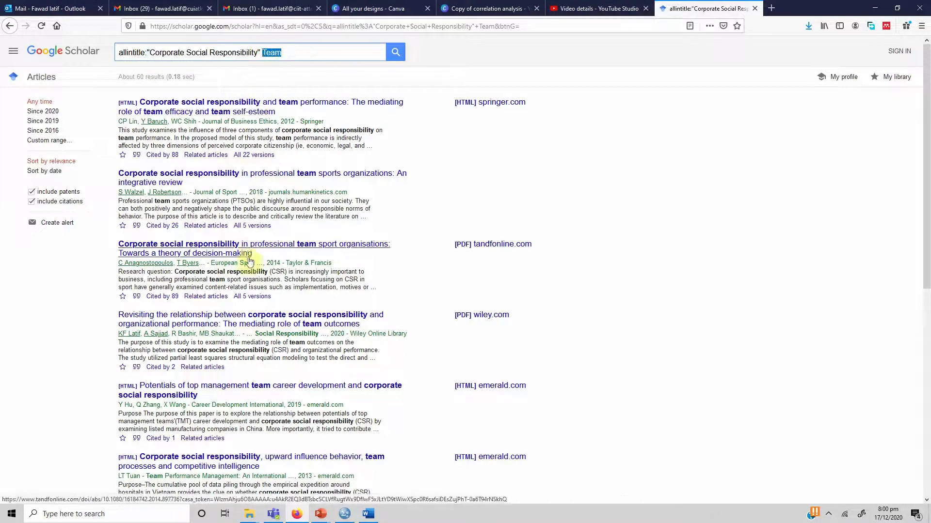
scroll(218, 296, down, 4)
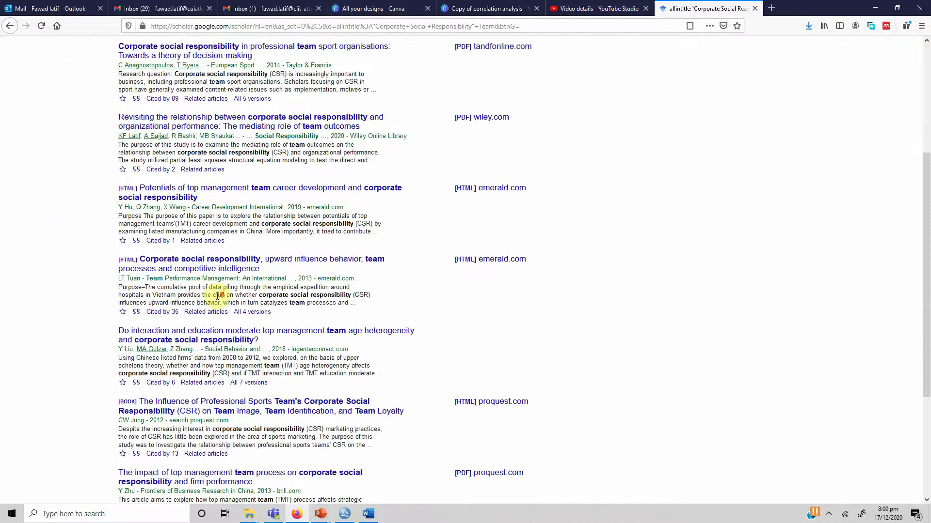
scroll(218, 296, down, 3)
scroll(268, 337, down, 1)
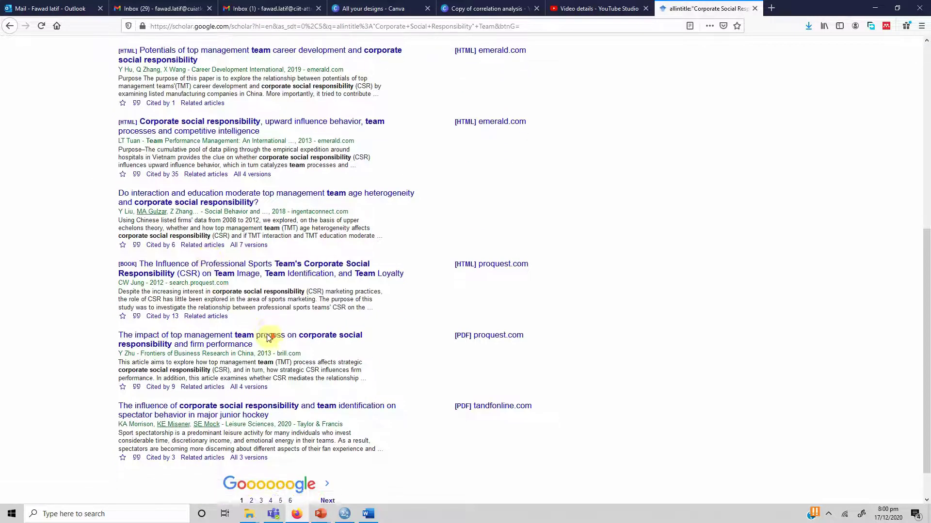
scroll(268, 337, up, 7)
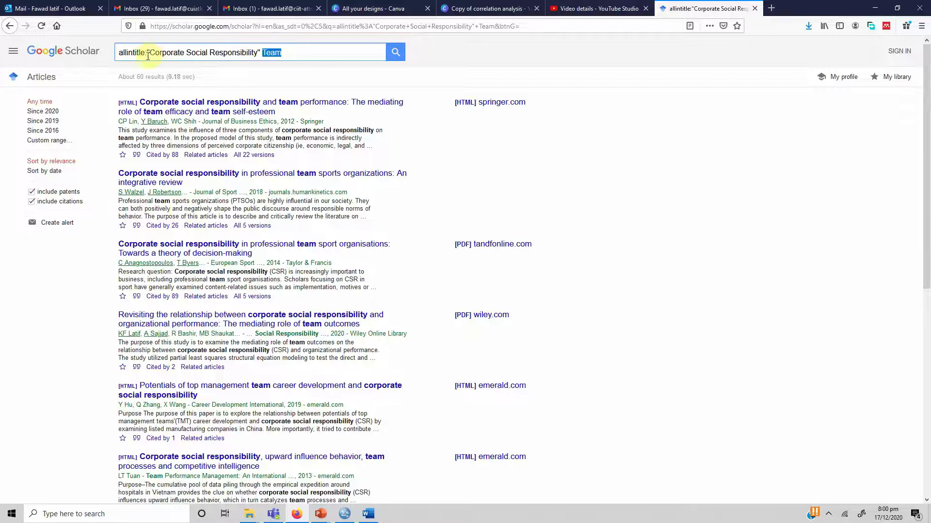
drag(120, 53, 145, 54)
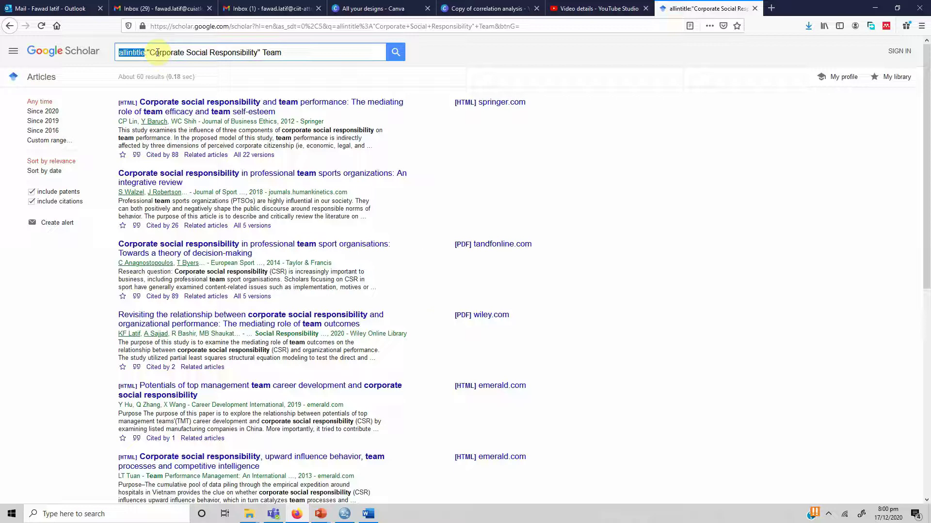
click(126, 53)
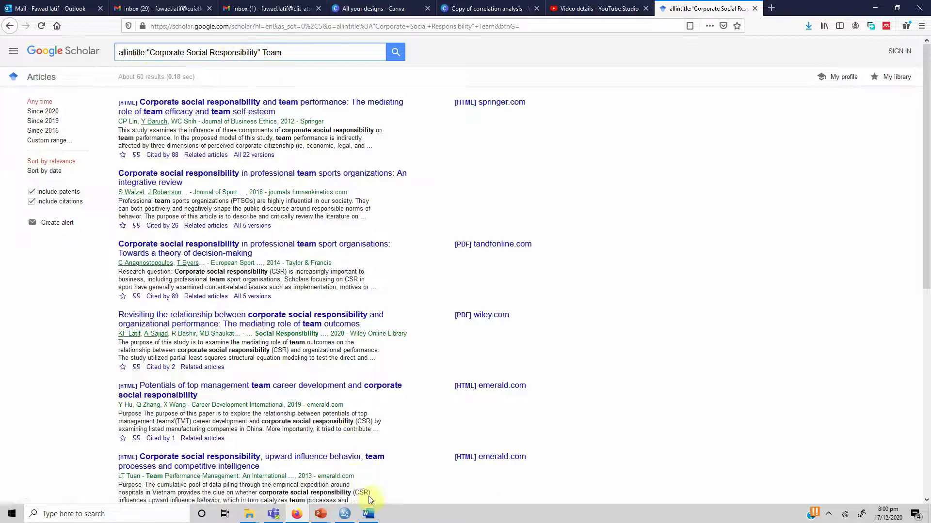
click(368, 513)
click(236, 232)
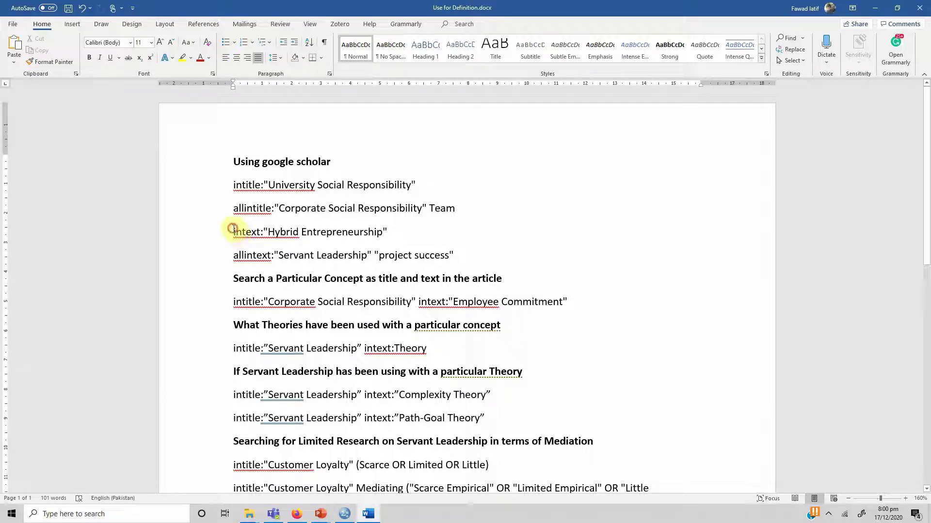
- Copy the intext:"Hybrid Entrepreneurship" line from Word and bring Google Scholar forward
drag(233, 229, 414, 228)
click(246, 233)
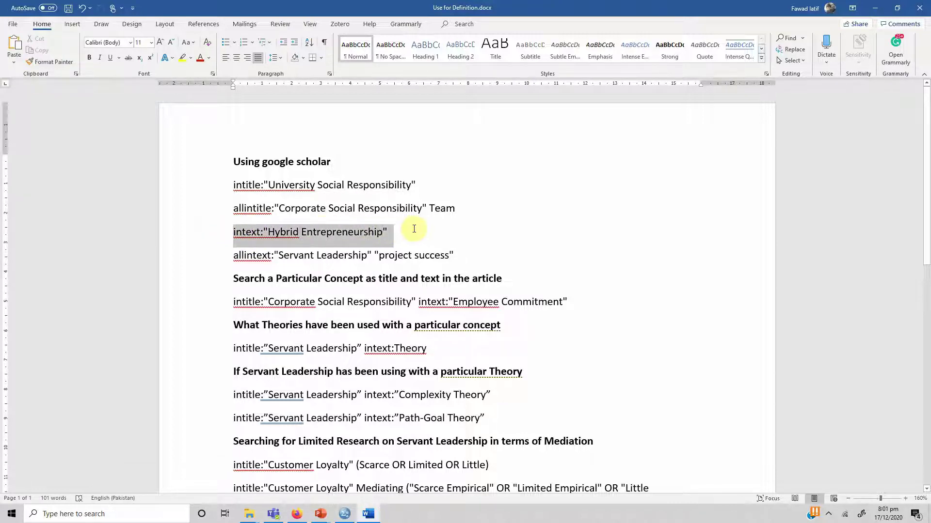
click(280, 232)
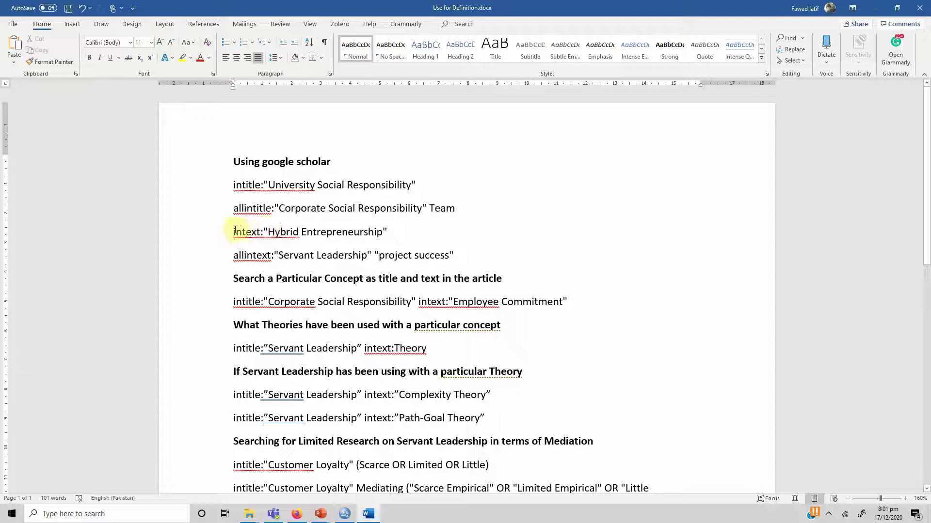
drag(234, 232, 388, 233)
key(ctrl+c)
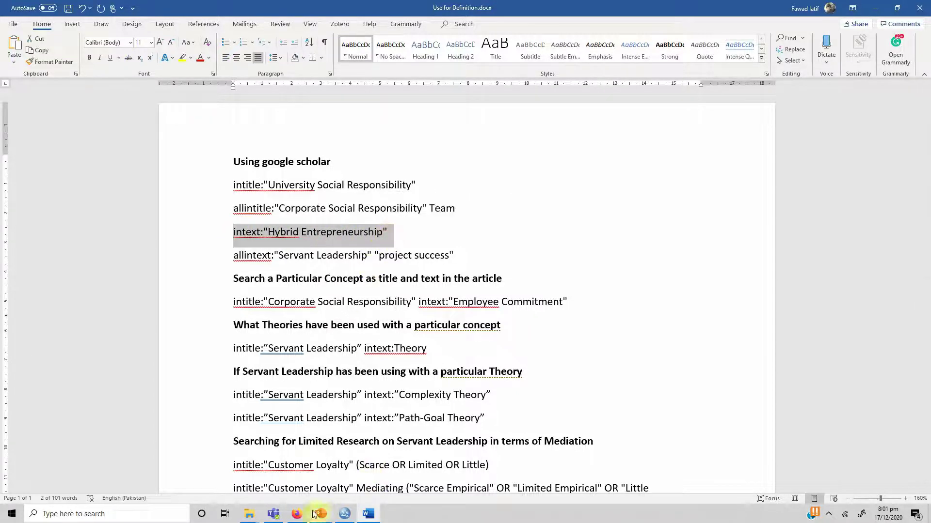
click(297, 514)
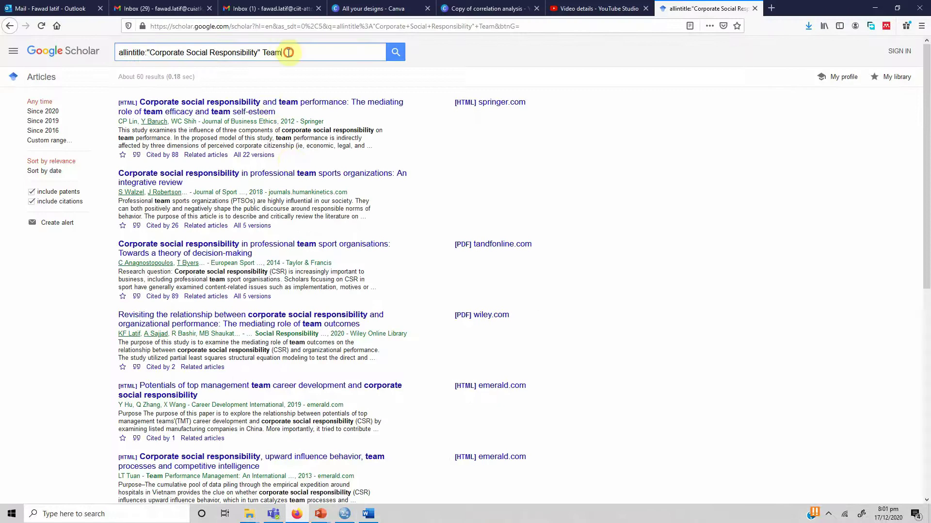
- Replace the Scholar query with intext:"Hybrid Entrepreneurship" and run the search
drag(288, 52, 111, 53)
key(ctrl+v)
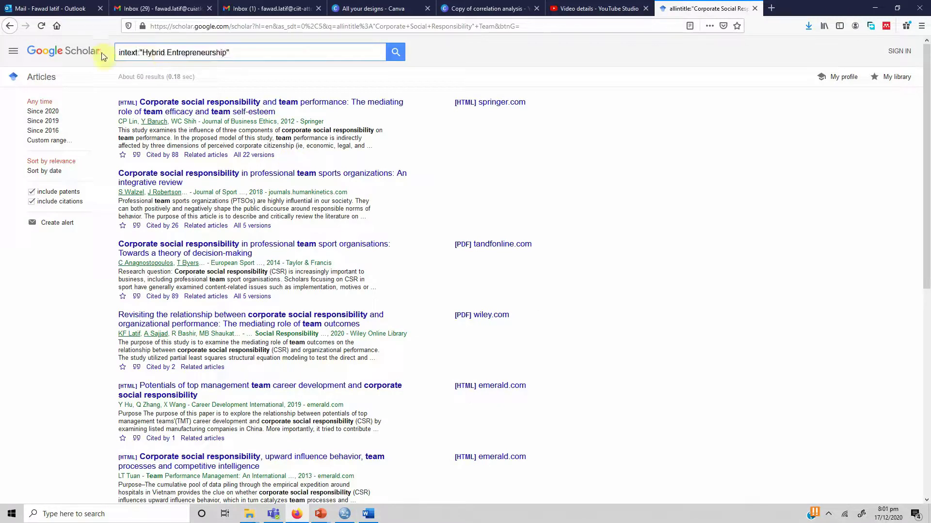
key(Return)
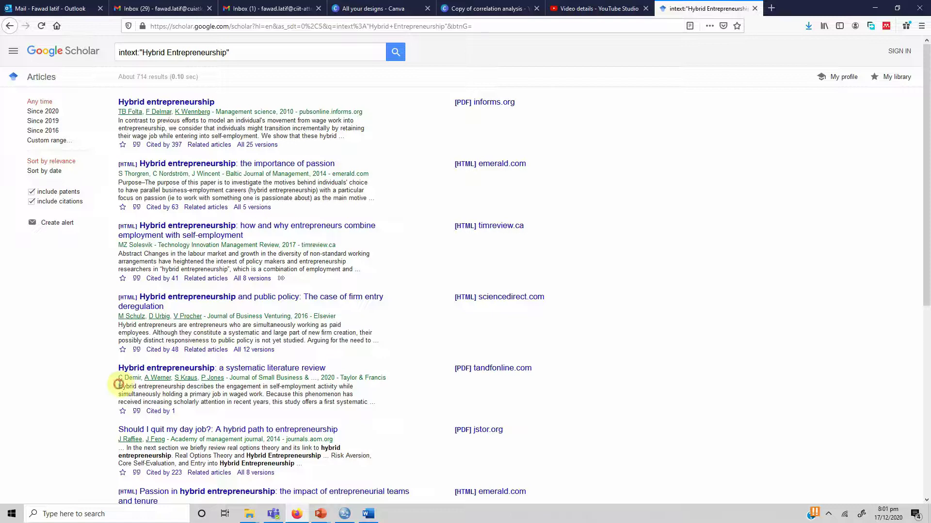
- Browse the ~714 results, highlighting matching snippets and checking one result's related articles
drag(119, 385, 185, 387)
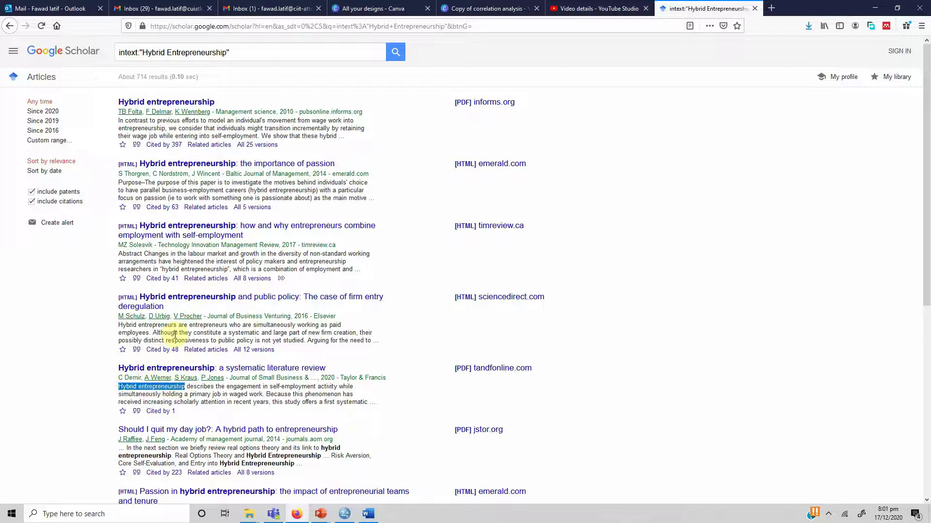
drag(119, 330, 227, 325)
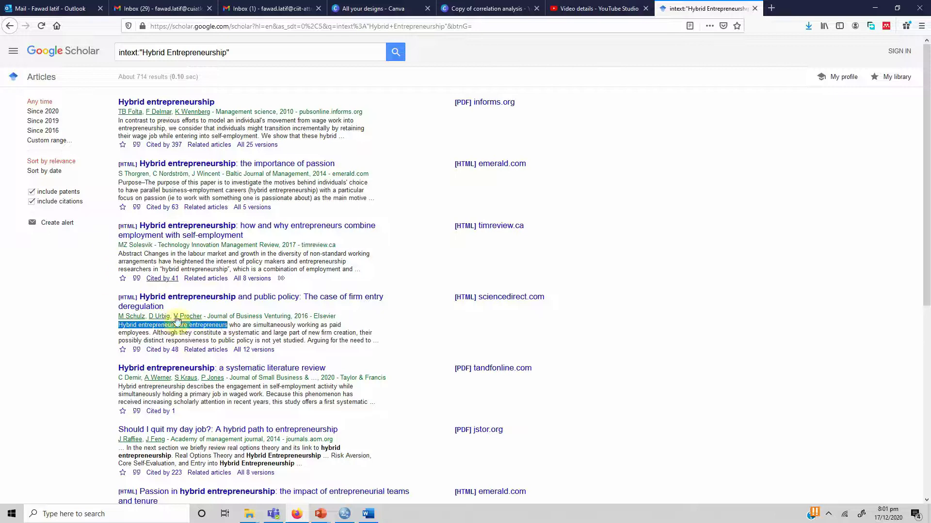
click(196, 350)
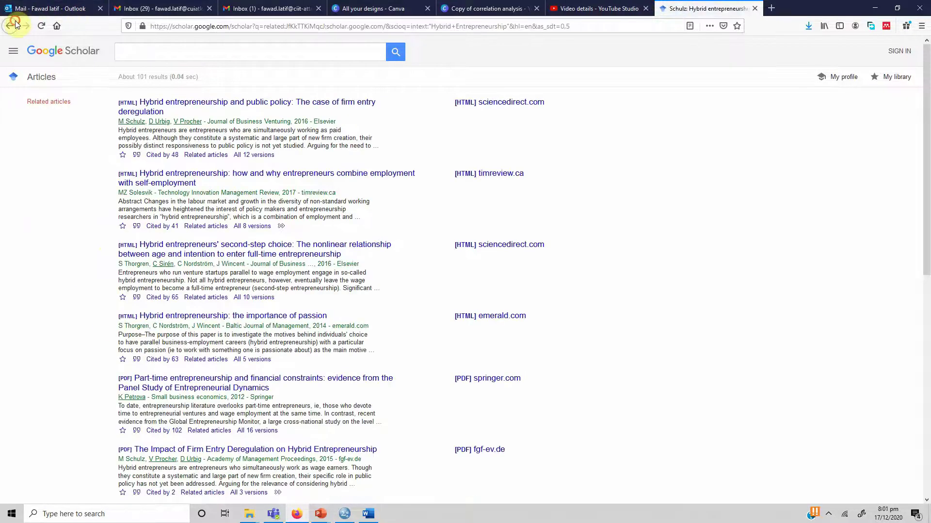
click(15, 22)
scroll(231, 235, down, 1)
scroll(231, 234, down, 10)
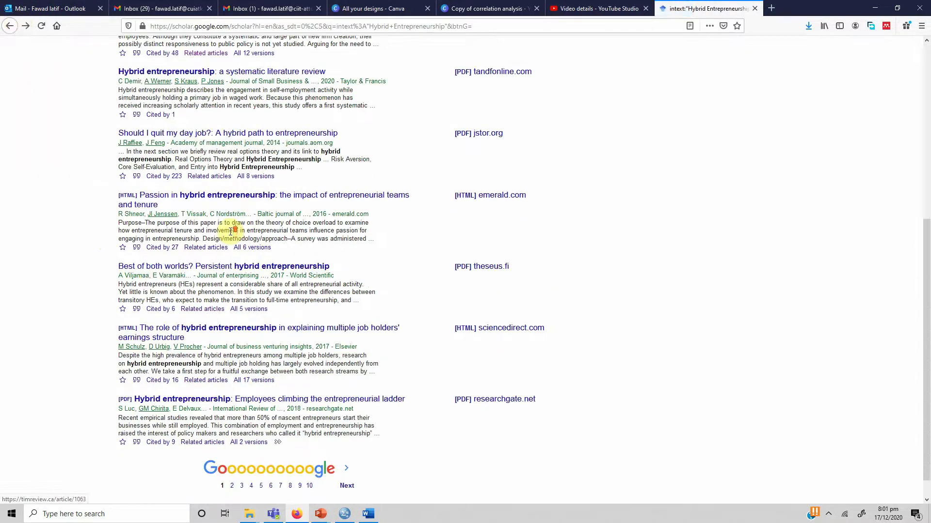
scroll(251, 305, up, 6)
drag(246, 307, 321, 307)
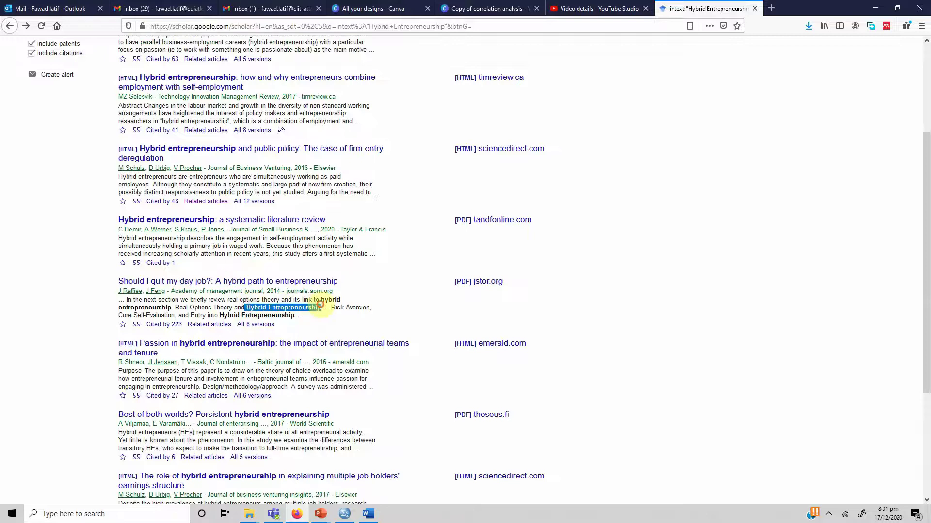
scroll(231, 164, up, 3)
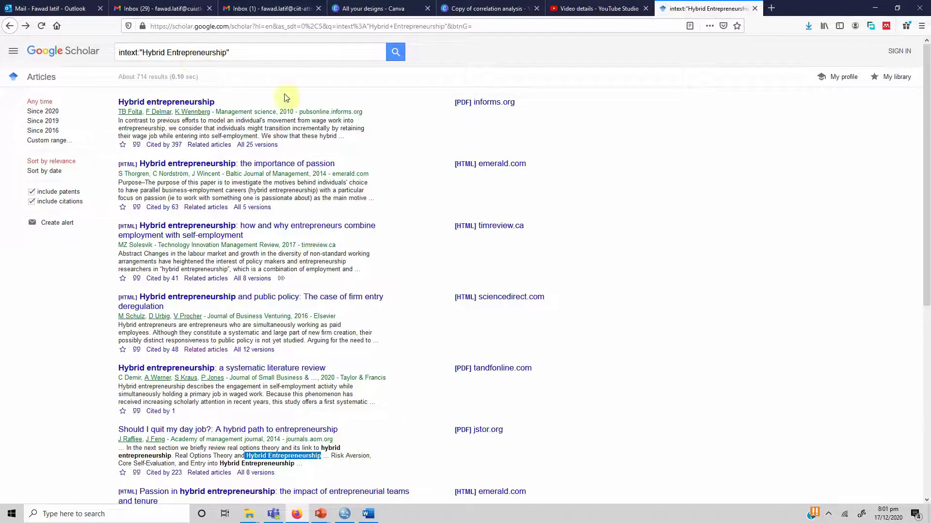
- Copy the allintext:"Servant Leadership" "project success" line from Word and return to Scholar
mouse_move(367, 519)
click(367, 449)
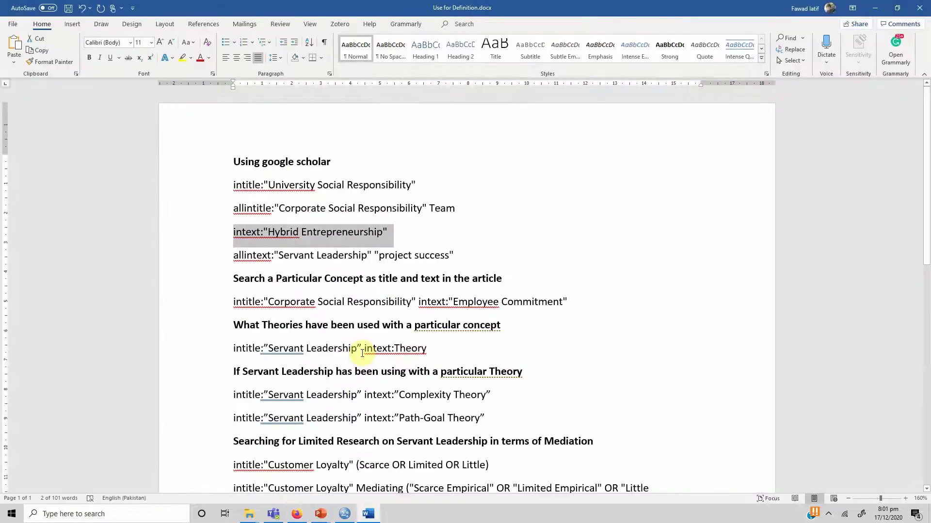
click(251, 256)
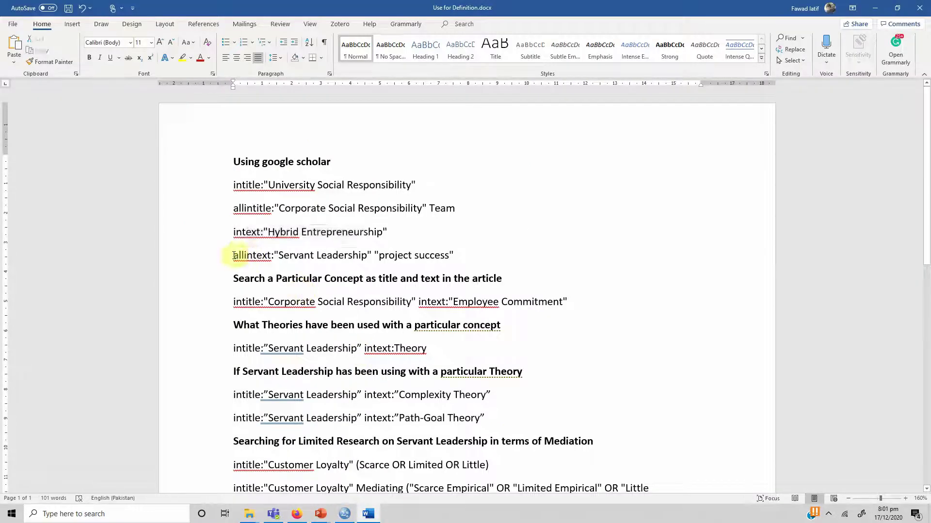
mouse_move(234, 255)
mouse_down()
mouse_move(461, 254)
mouse_move(248, 255)
mouse_up()
key(ctrl+c)
click(348, 255)
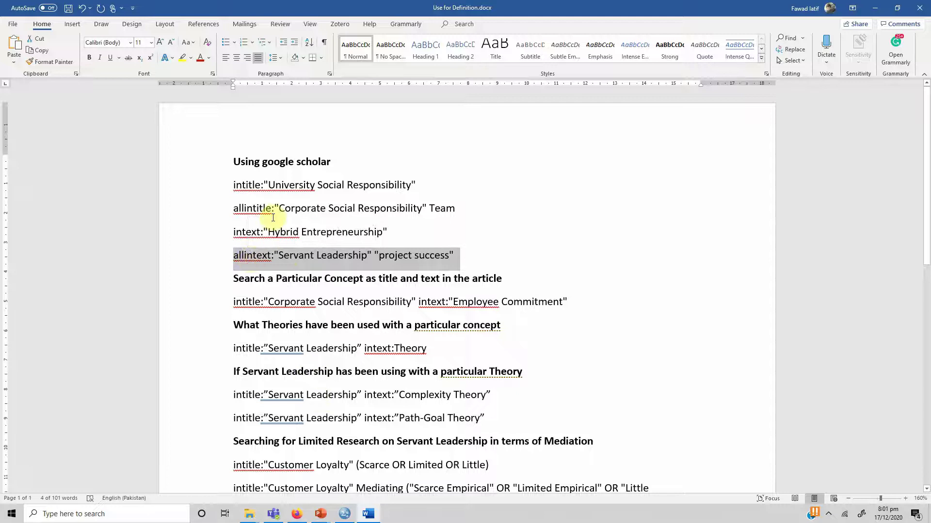
click(296, 514)
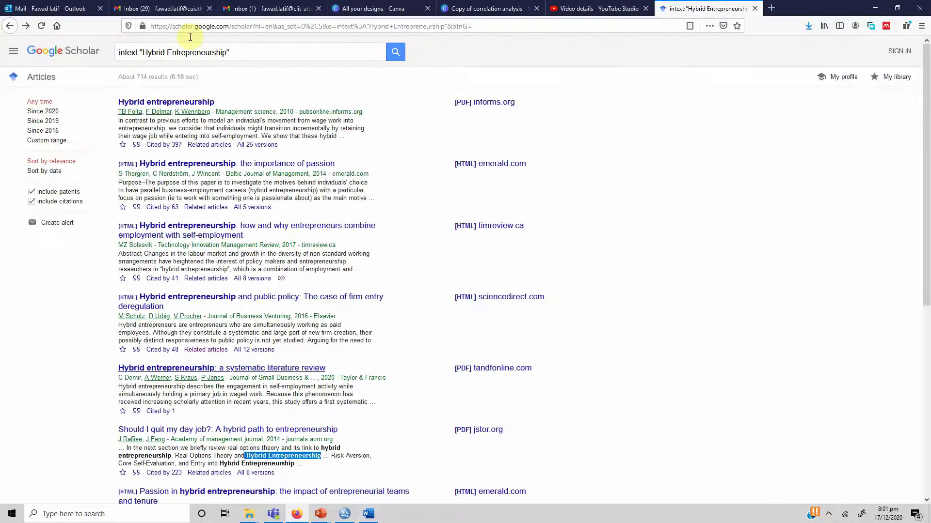
- Search Scholar for allintext:"Servant Leadership" "project success" and scroll through the ~945 results
drag(249, 52, 118, 46)
key(ctrl+v)
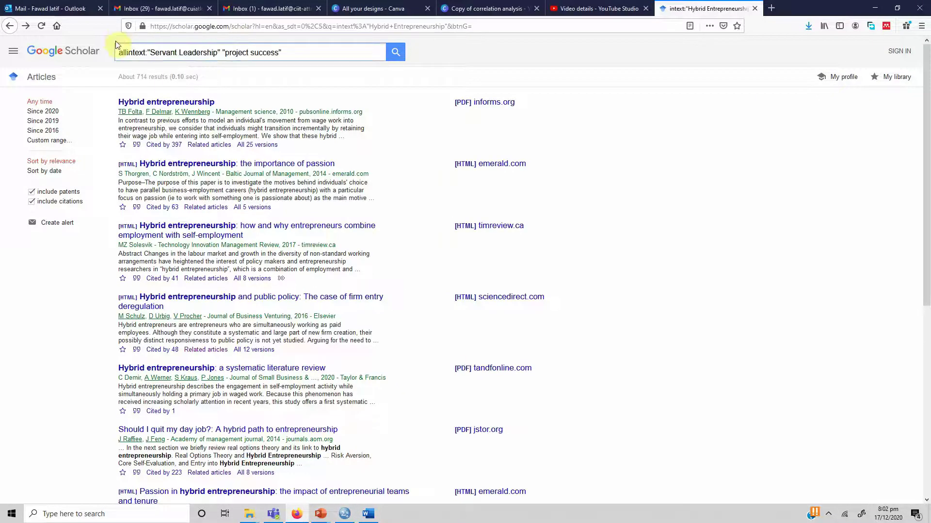
key(Return)
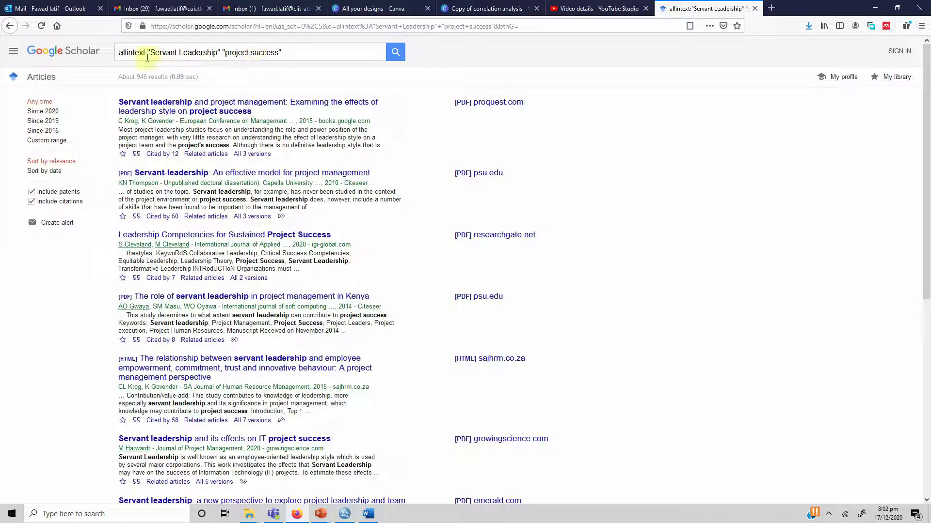
scroll(300, 245, down, 1)
scroll(299, 245, down, 6)
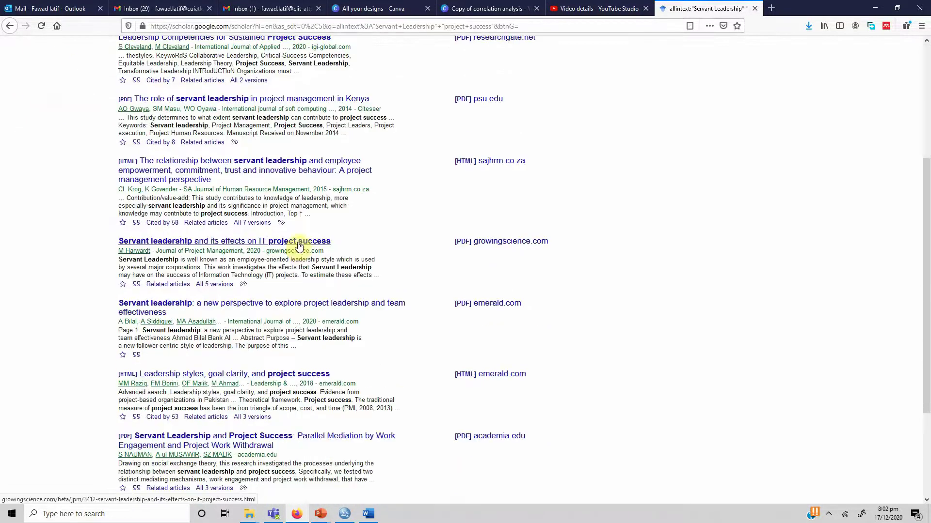
scroll(299, 240, up, 4)
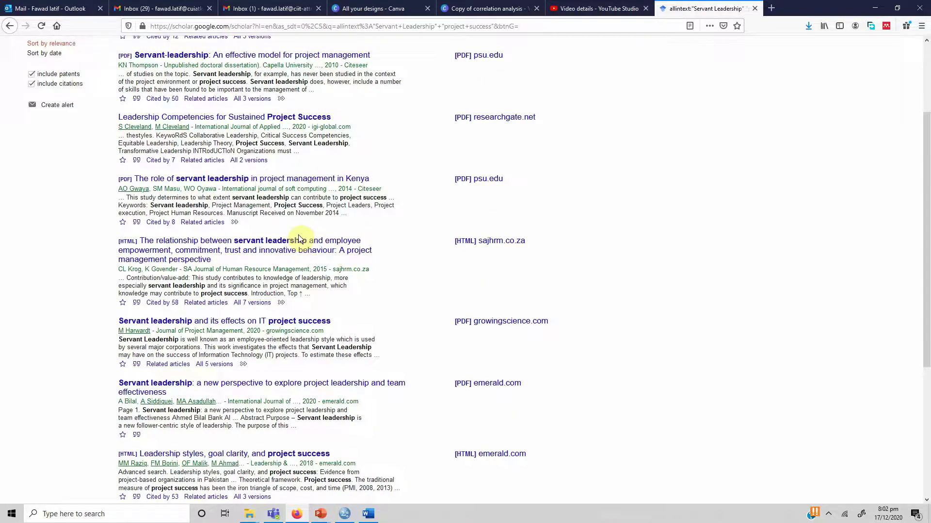
scroll(224, 141, up, 3)
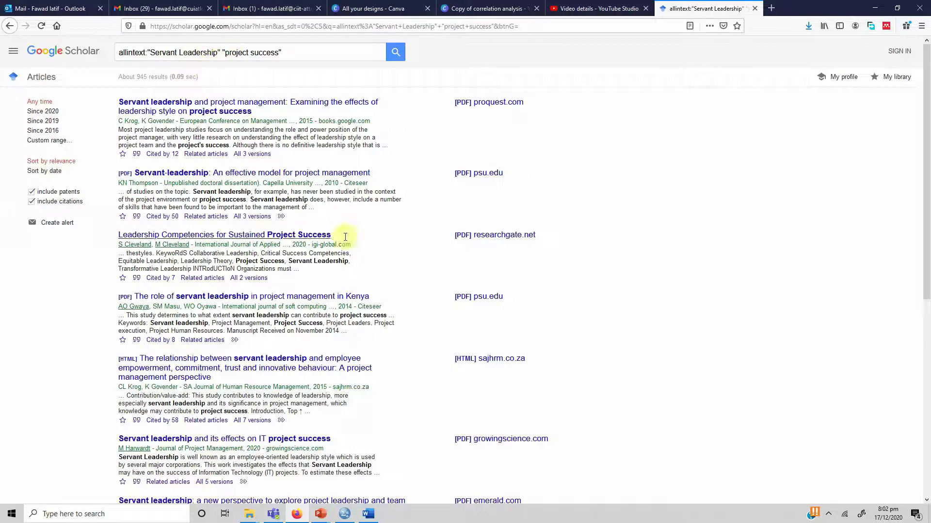
- Copy the intitle:"Corporate Social Responsibility" intext:"Employee Commitment" line and select Scholar's old query
click(367, 515)
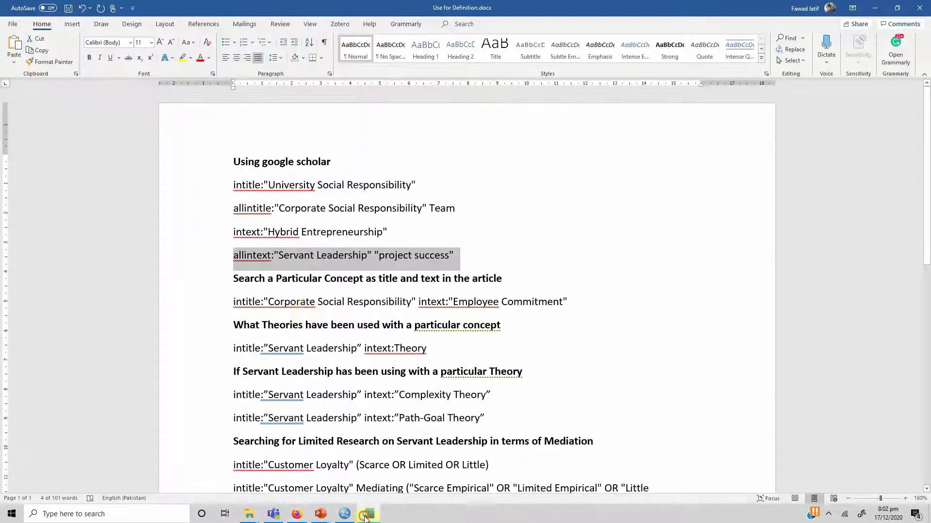
click(267, 278)
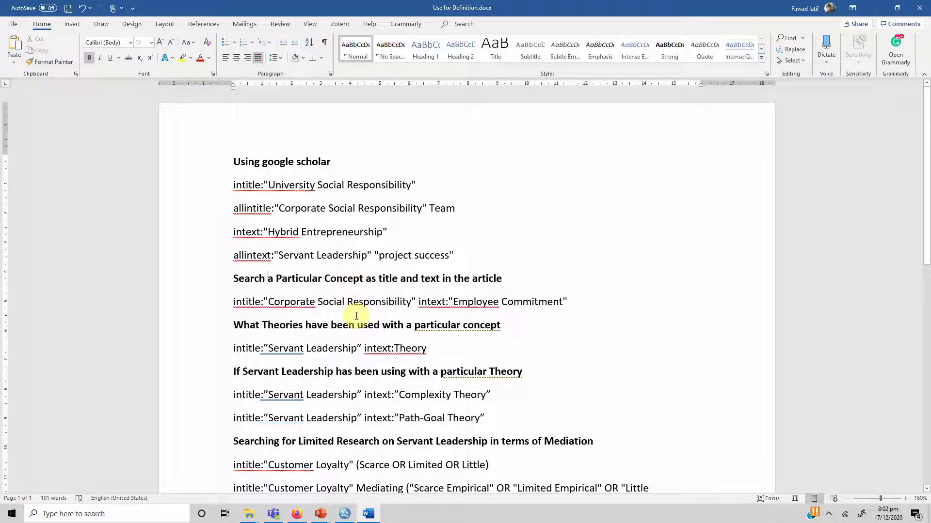
drag(268, 301, 562, 301)
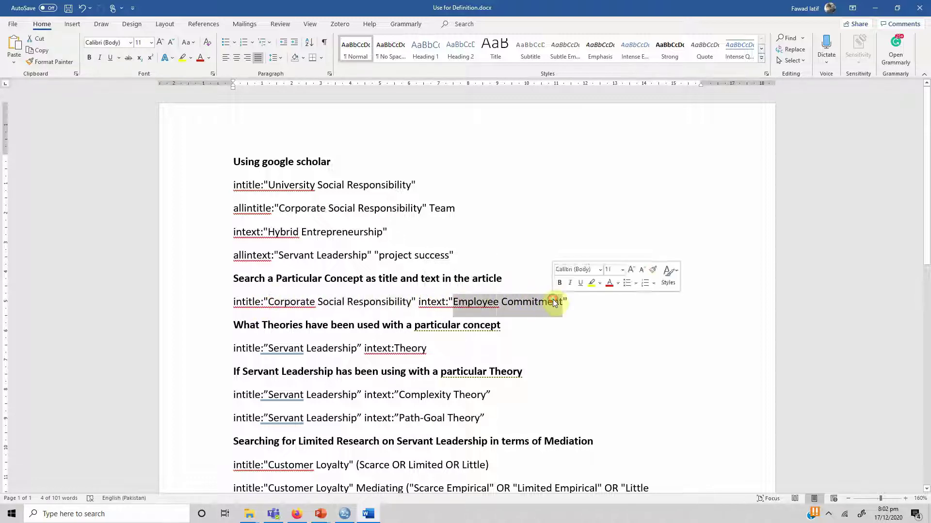
click(470, 306)
drag(231, 302, 414, 302)
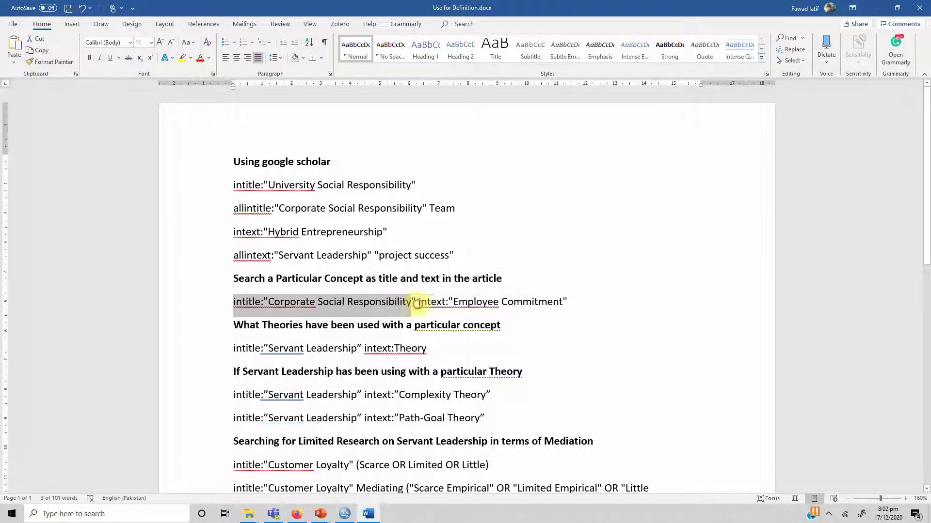
click(418, 304)
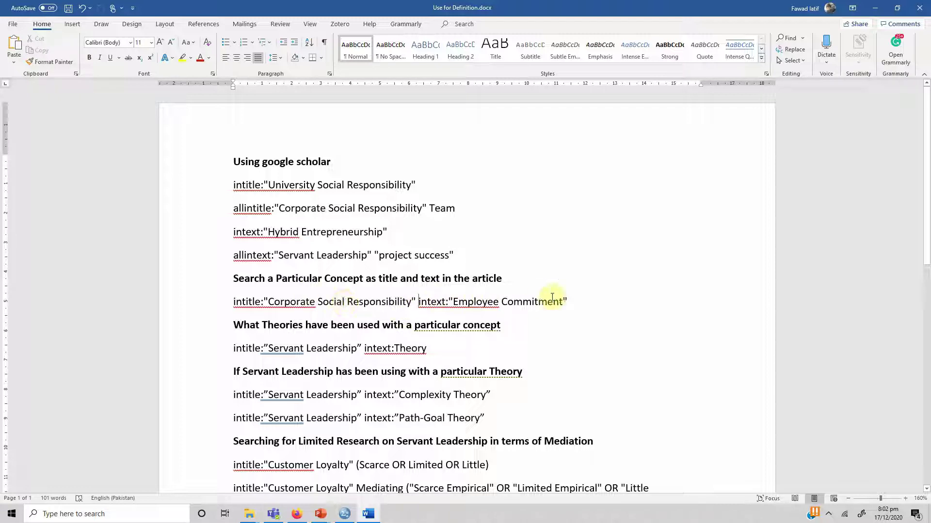
drag(574, 301, 257, 304)
key(ctrl+c)
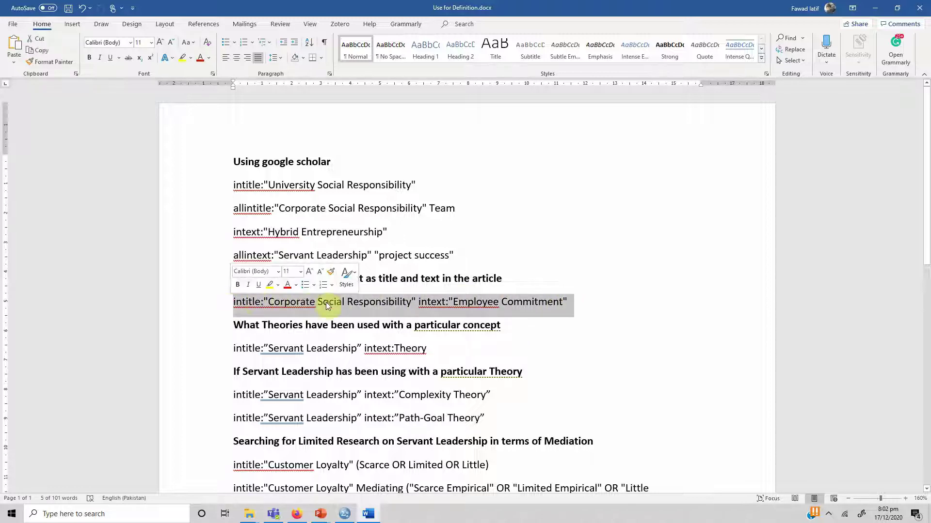
click(297, 514)
drag(289, 55, 101, 51)
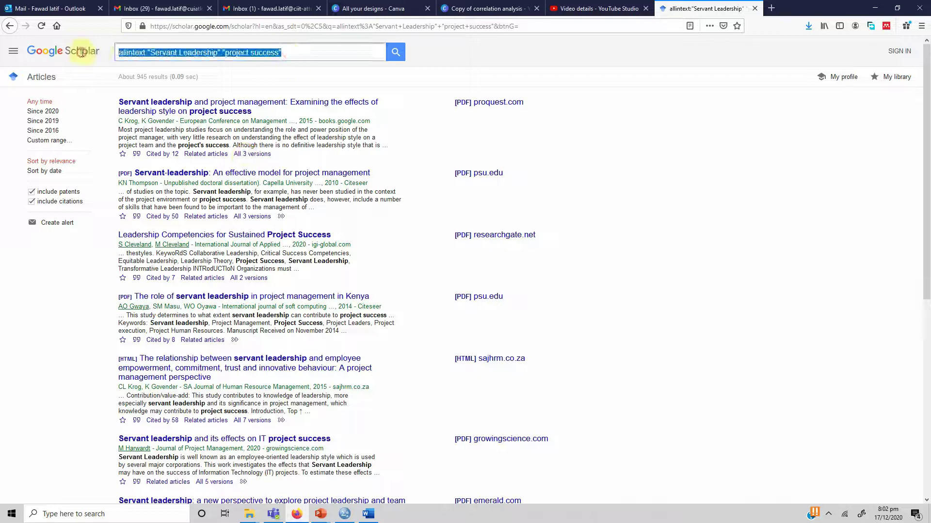
- Run the pasted combined query, then rerun it as intitle:"Corporate Social Responsibility" intext:"Commitment"
key(ctrl+v)
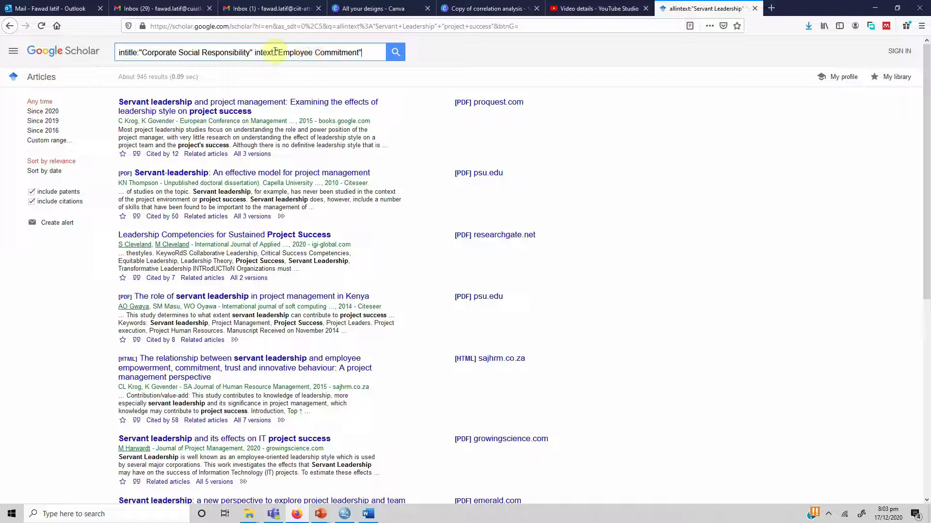
key(Return)
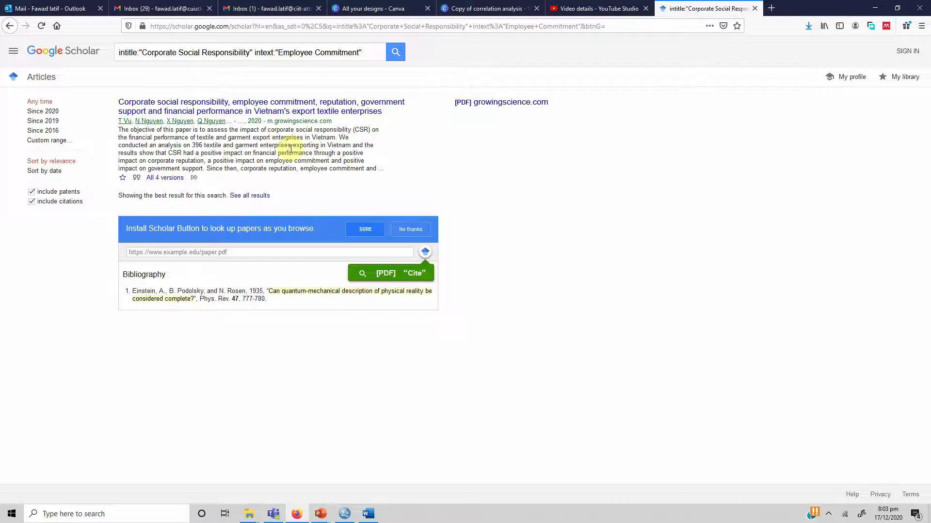
click(276, 56)
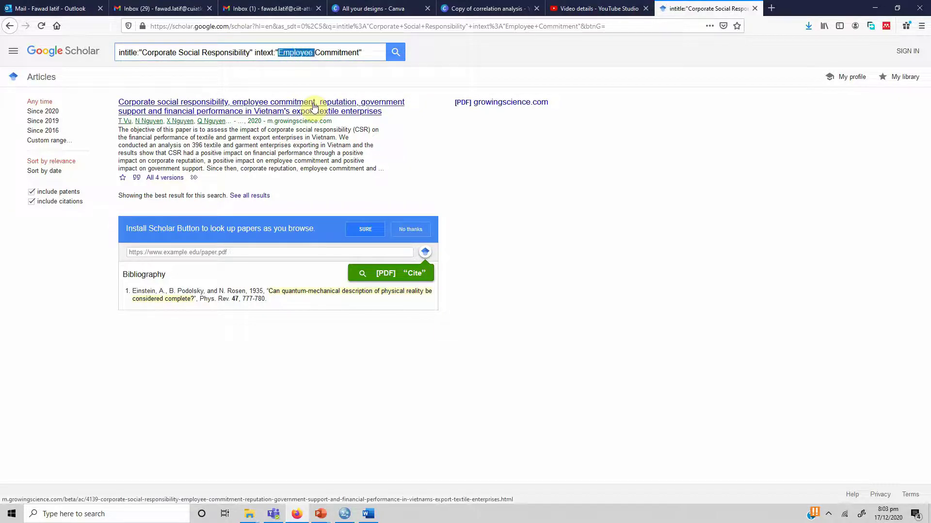
key(BackSpace)
key(Return)
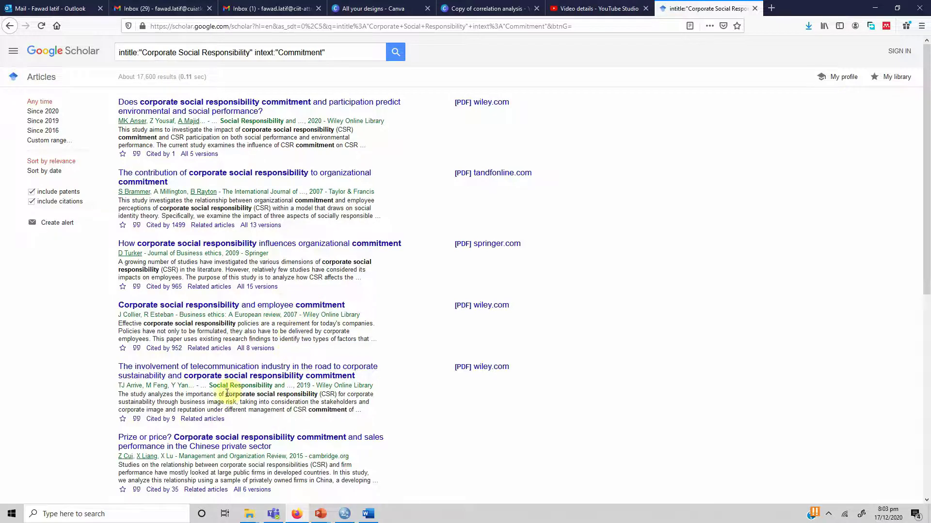
- Skim the roughly 17,600 Commitment results, highlighting a corporate social responsibility snippet, then return to Word
drag(226, 394, 348, 411)
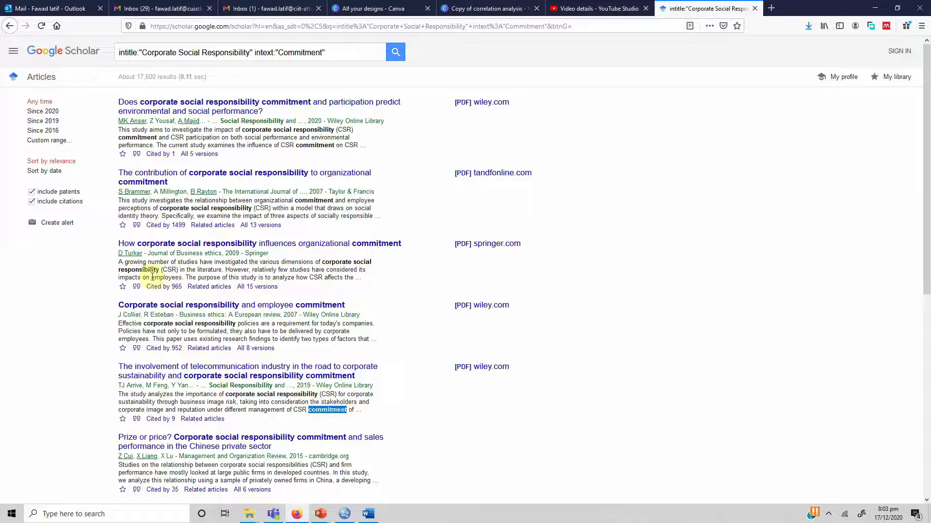
scroll(176, 264, down, 5)
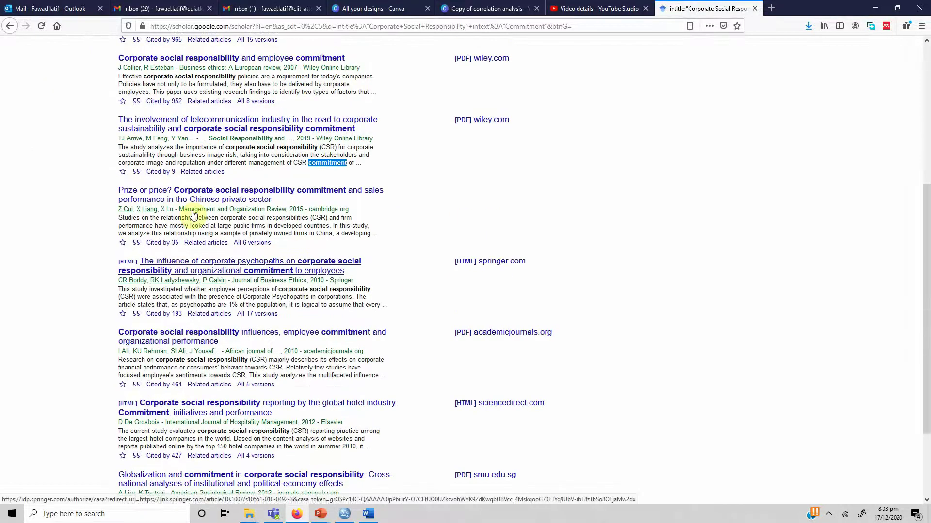
scroll(195, 214, up, 5)
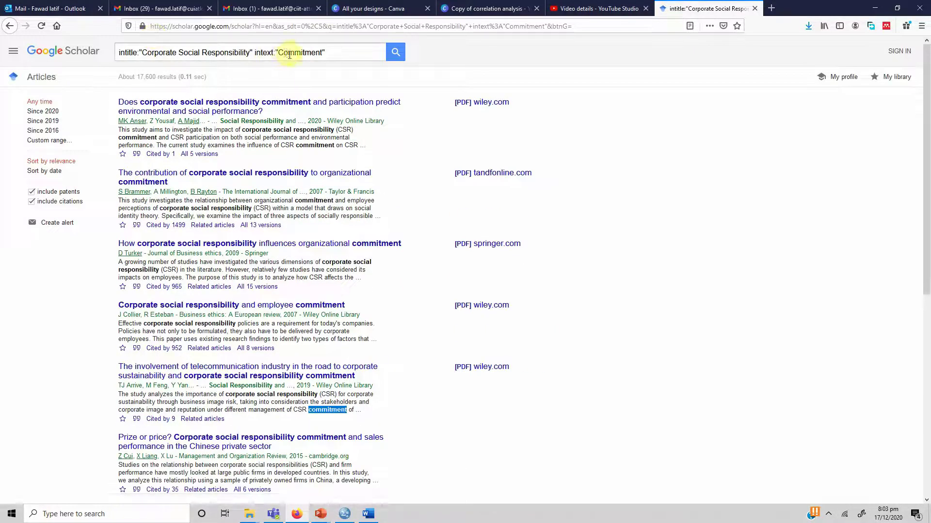
click(368, 514)
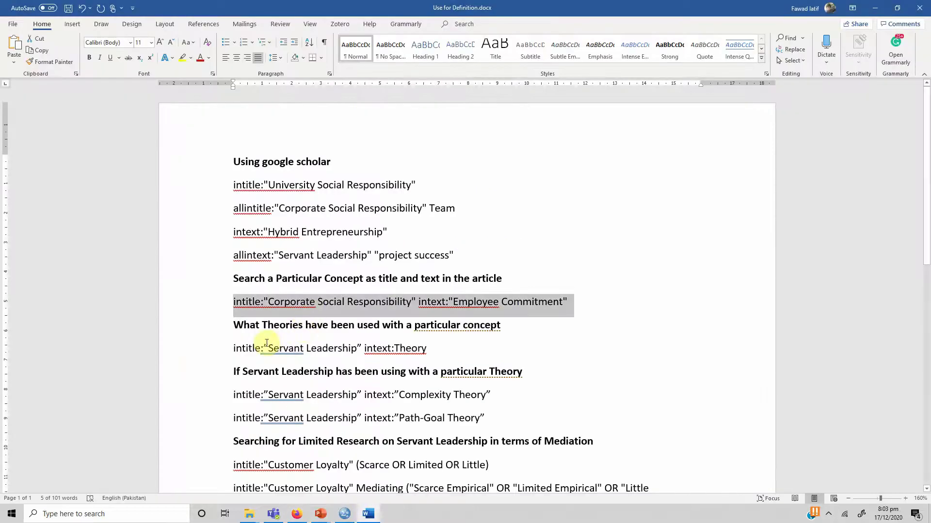
- Select the whole intitle:"Servant Leadership" intext:Theory line in Word and bring the Scholar results forward
click(255, 339)
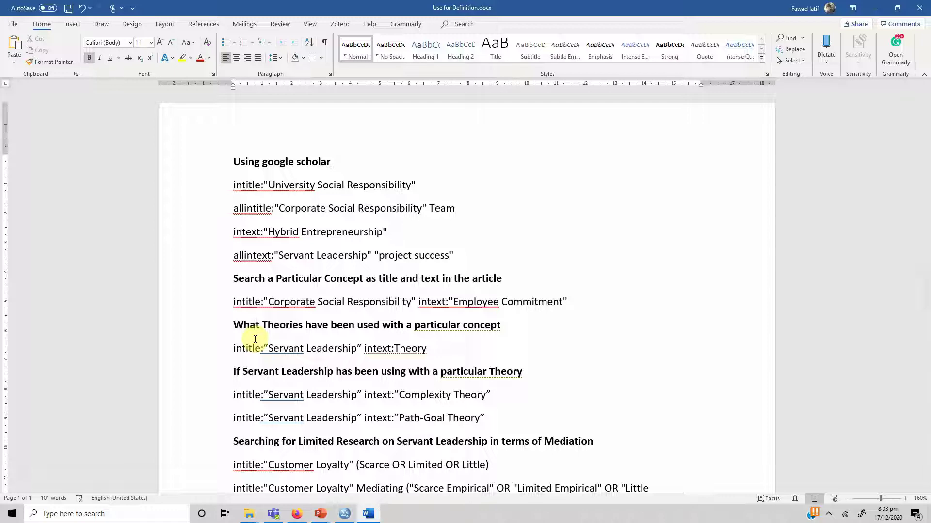
drag(266, 346, 349, 348)
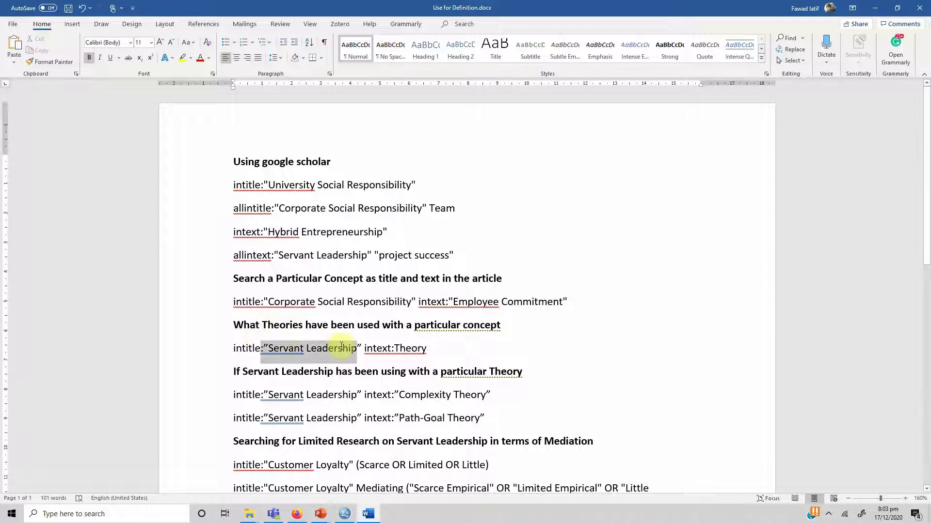
click(397, 349)
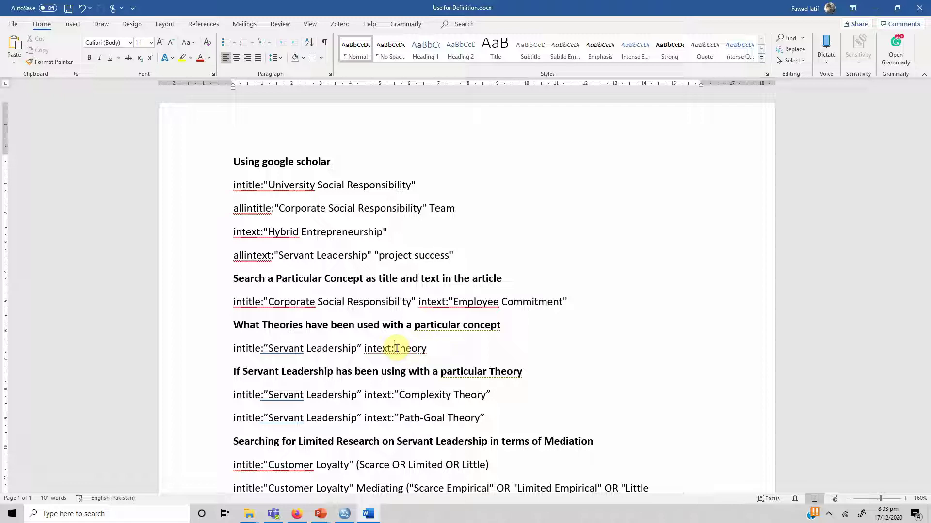
triple_click(396, 347)
key(ctrl+c)
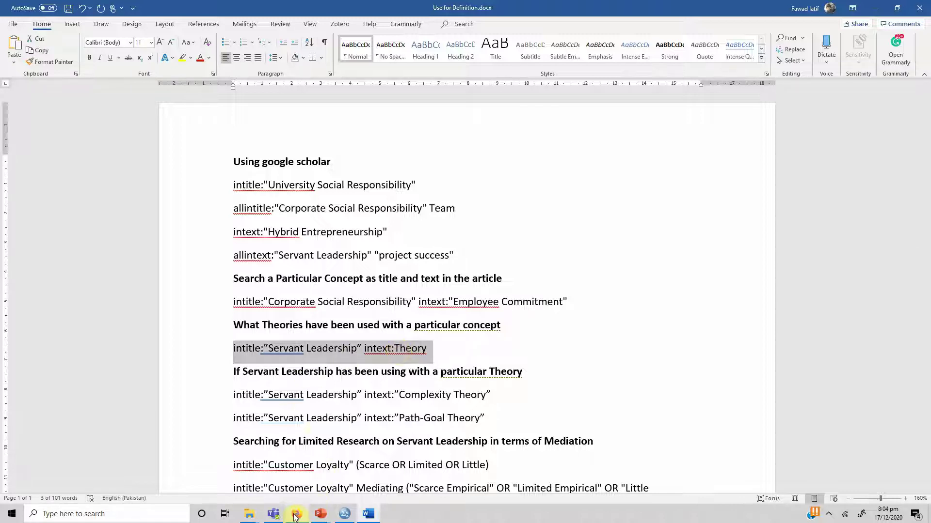
key(alt+Tab)
click(330, 52)
- Search intitle:"Servant Leadership" intext:Theory and skim the first page of about 2,670 results
drag(330, 52, 69, 62)
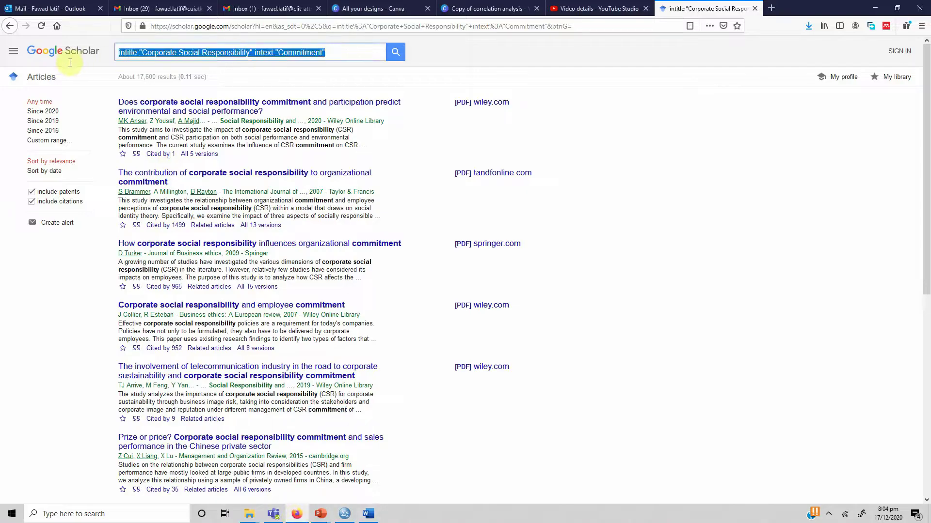
key(ctrl+v)
key(Return)
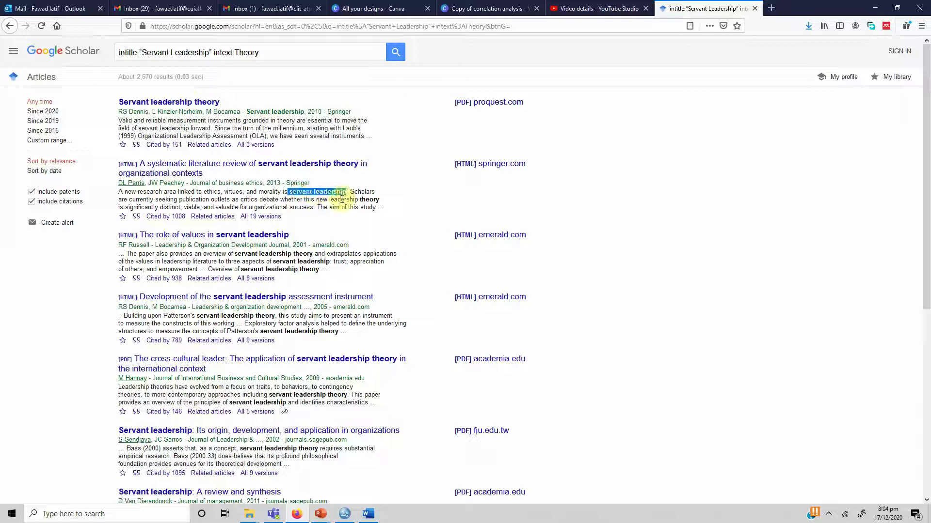
drag(316, 200, 384, 203)
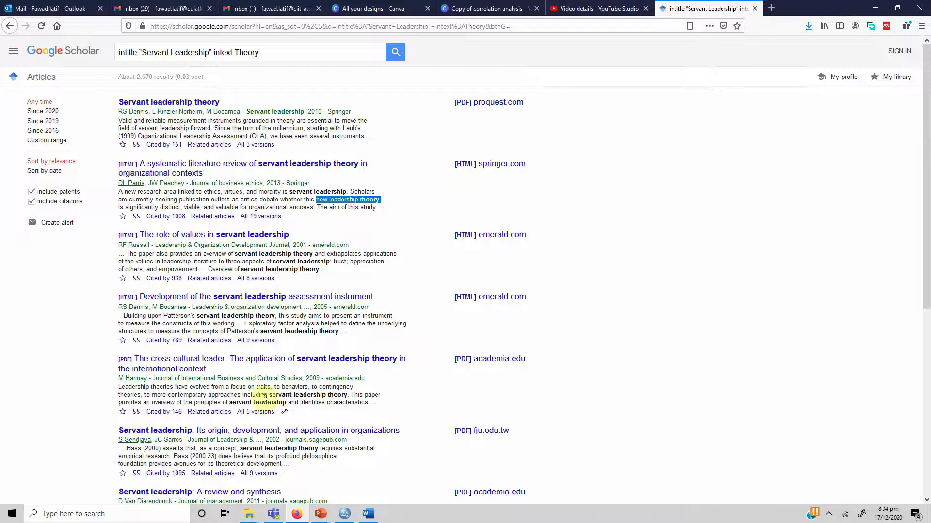
scroll(265, 399, down, 2)
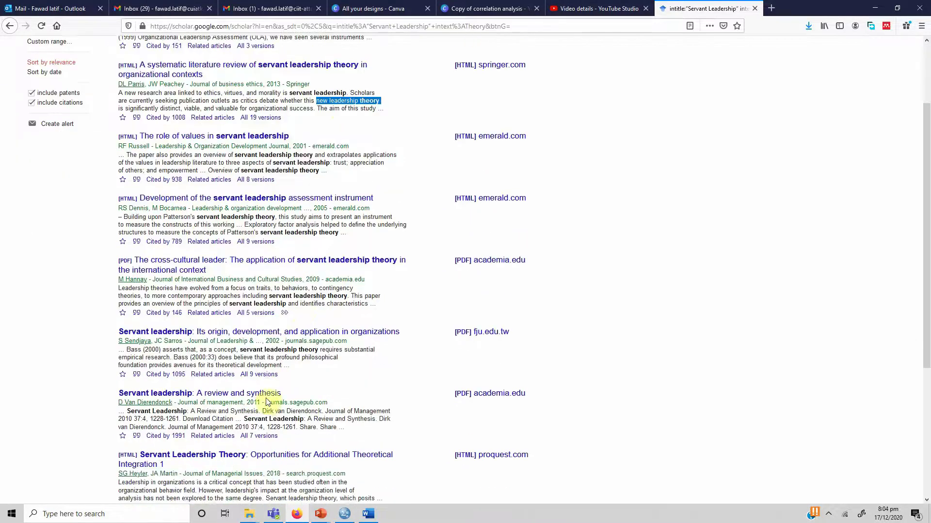
scroll(262, 407, down, 4)
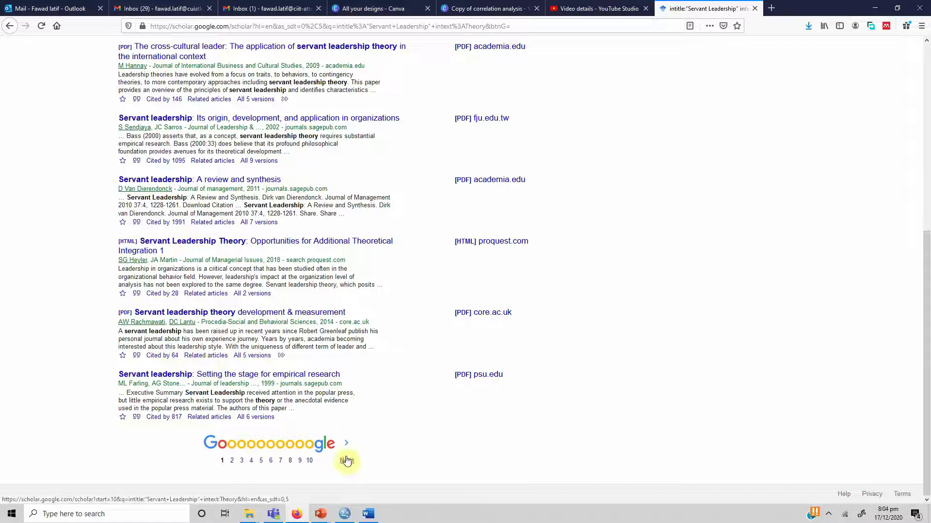
- Page through to results page 3, highlighting 'theory' and 'LMX Theory' in snippets
click(347, 461)
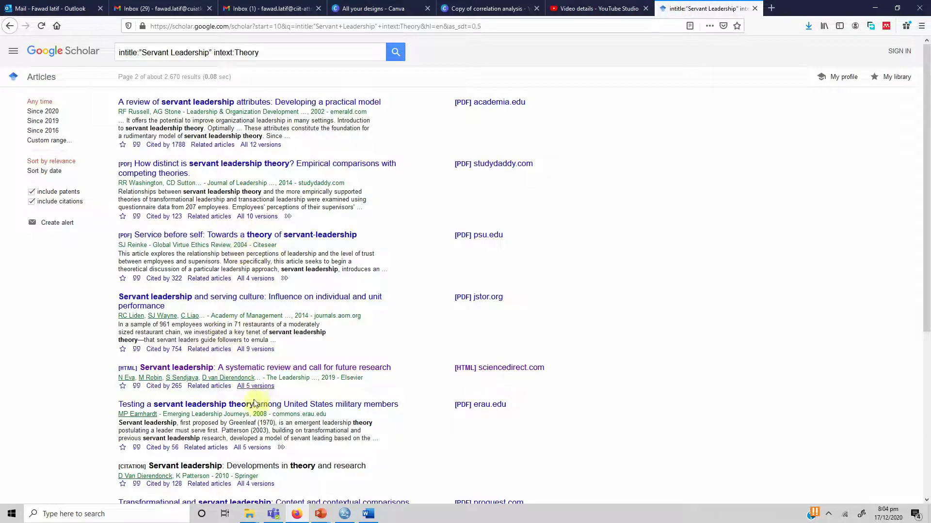
double_click(354, 423)
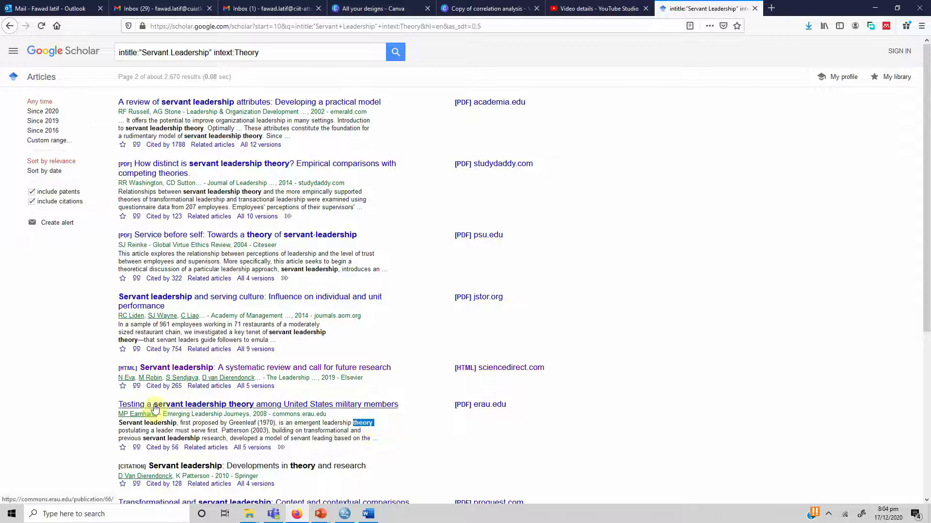
scroll(214, 407, down, 2)
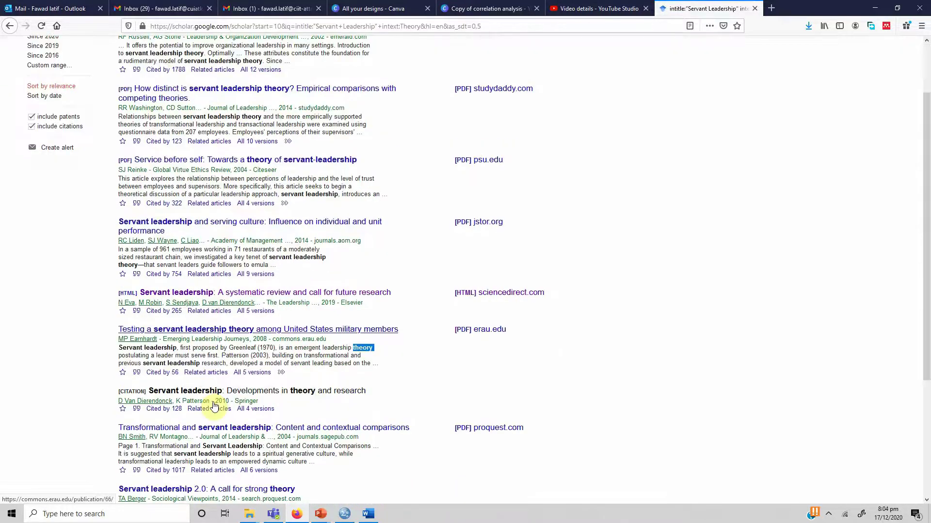
scroll(213, 403, down, 3)
scroll(243, 388, down, 2)
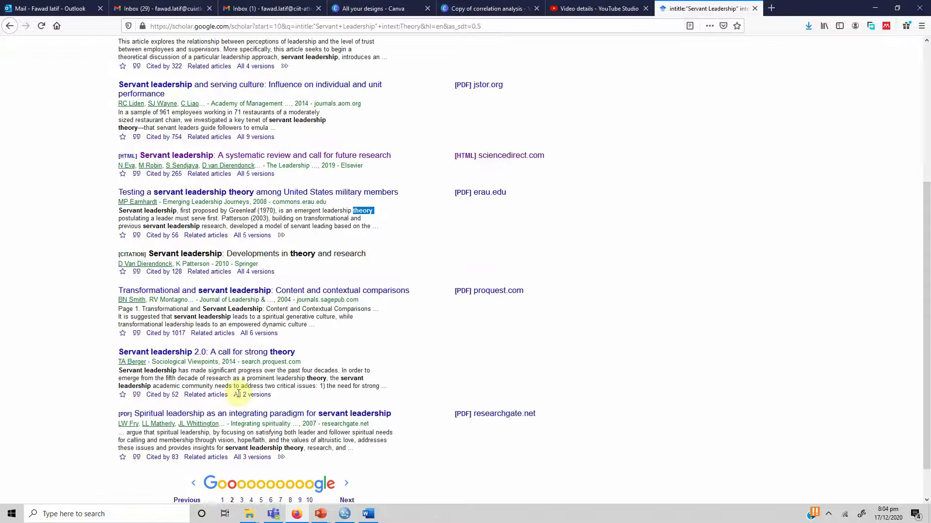
click(347, 461)
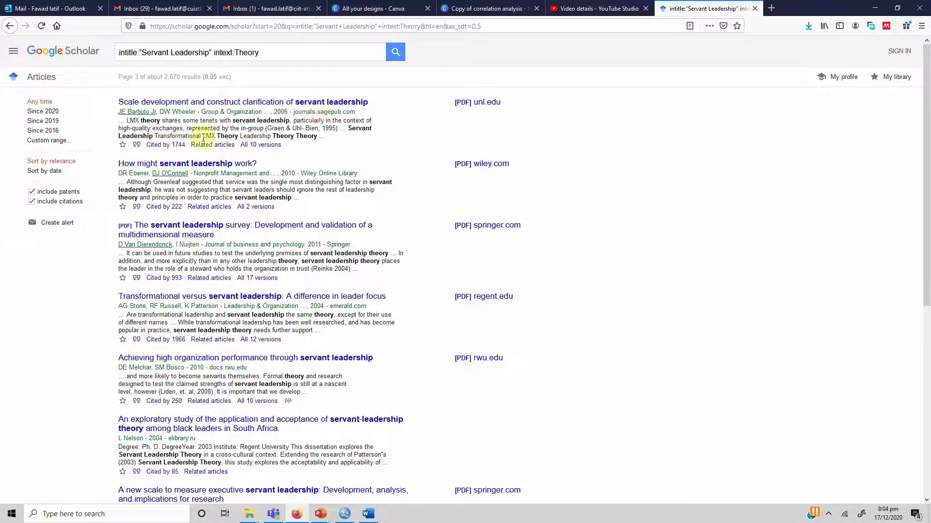
drag(203, 136, 241, 136)
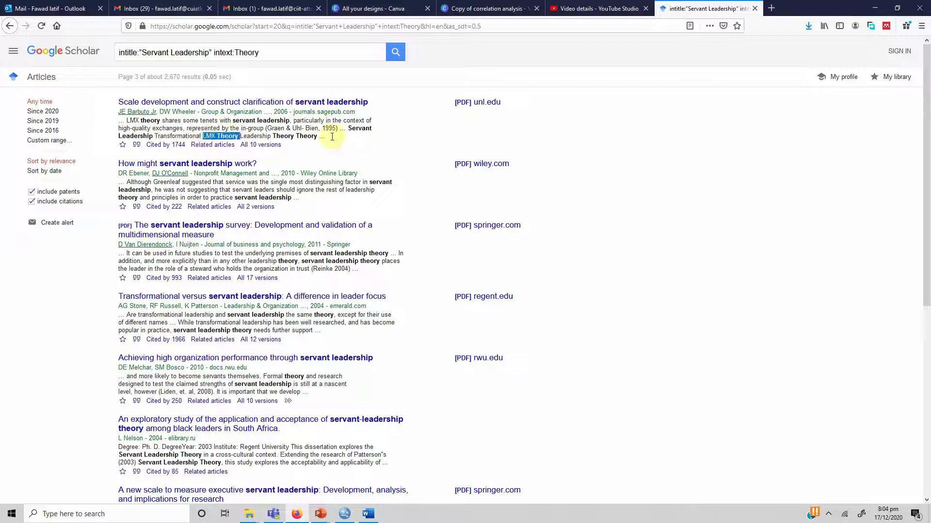
scroll(310, 232, down, 5)
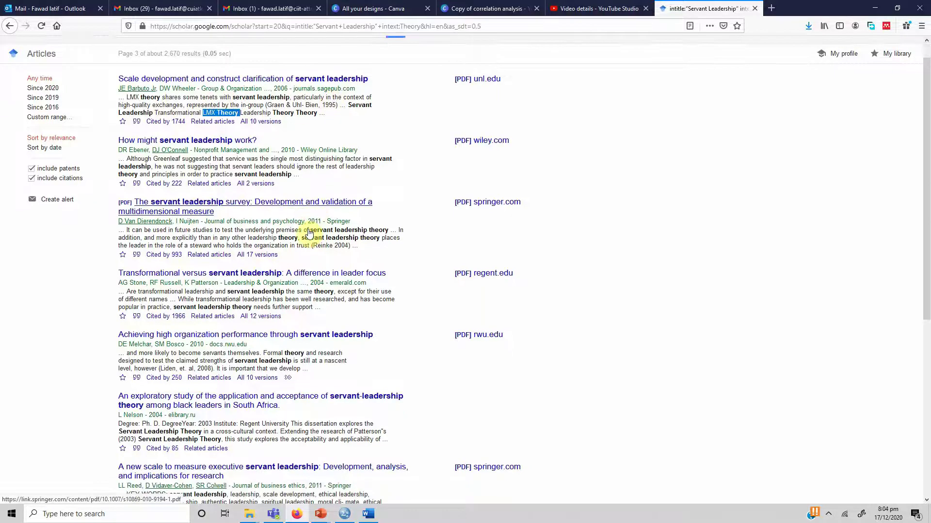
scroll(309, 233, down, 3)
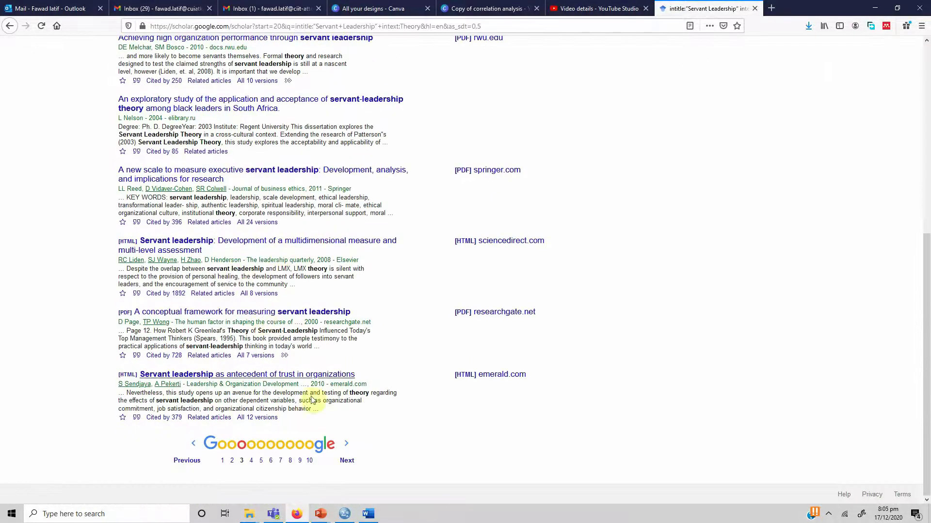
click(368, 513)
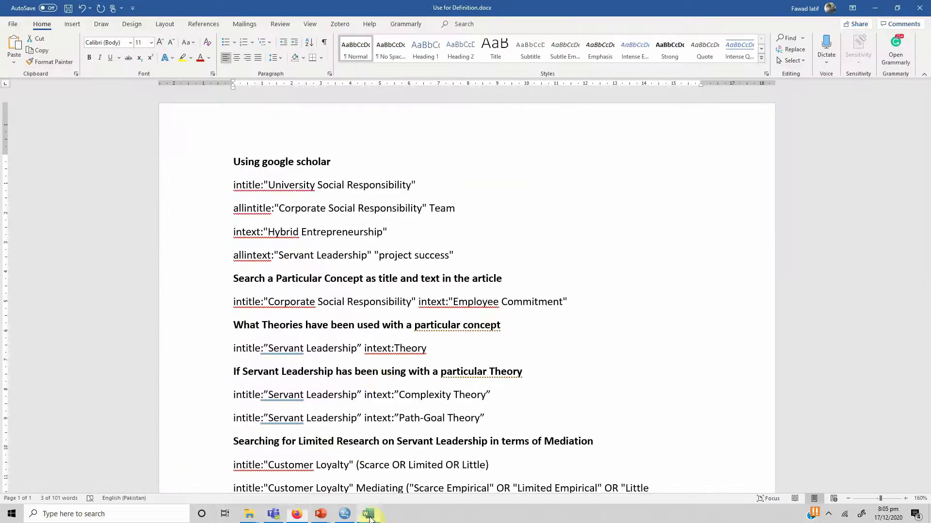
- Select the full intitle:"Servant Leadership" intext:"Path-Goal Theory" line and switch to the browser
click(383, 399)
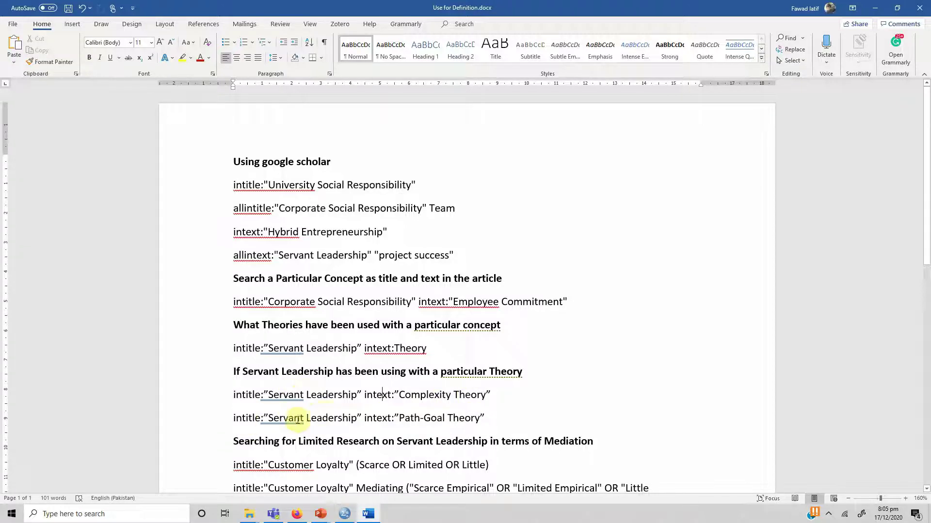
drag(231, 416, 356, 418)
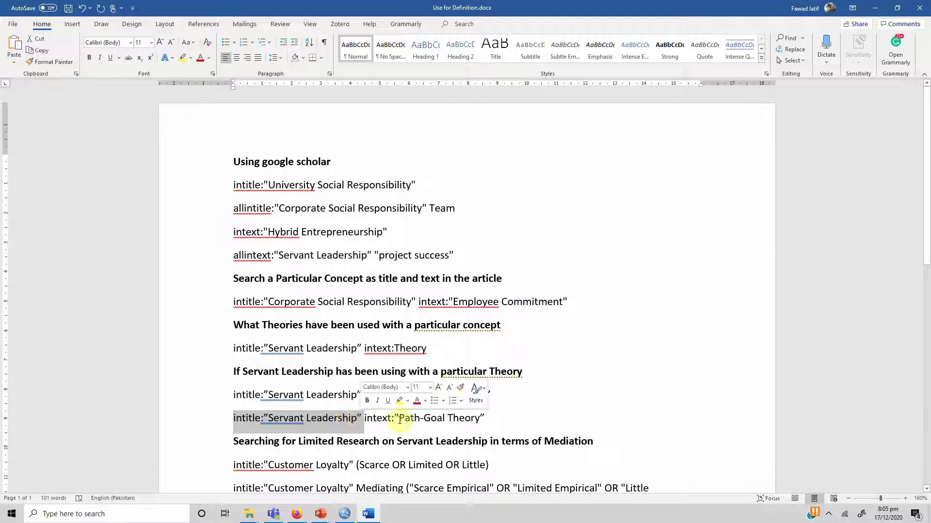
click(422, 418)
drag(485, 417, 235, 416)
key(ctrl+c)
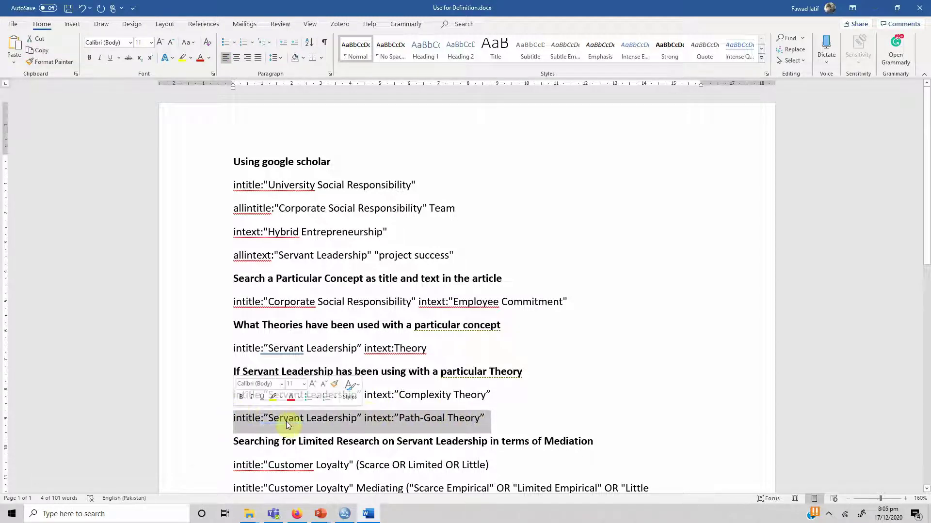
click(296, 515)
- Replace the query with intitle:"Servant Leadership" intext:"Path-Goal Theory" and scan its roughly 111 results
scroll(346, 122, up, 7)
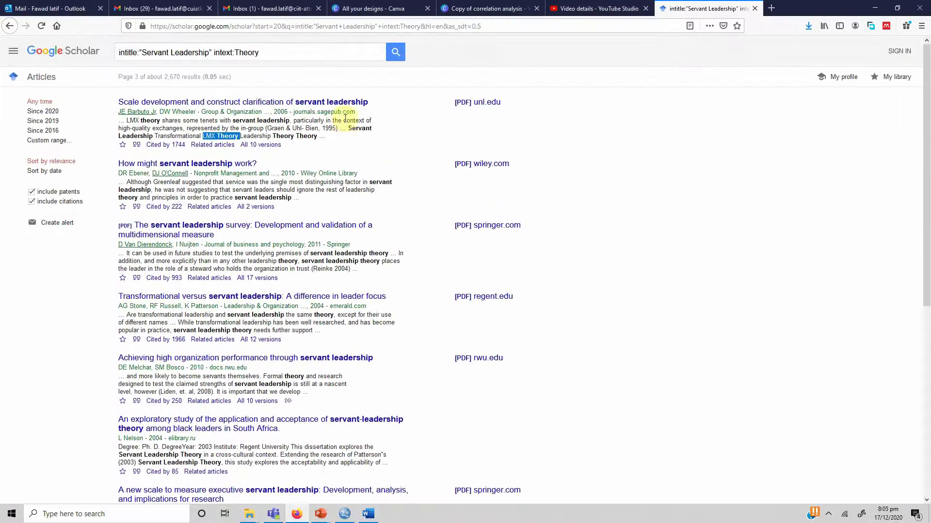
drag(283, 54, 68, 50)
key(ctrl+v)
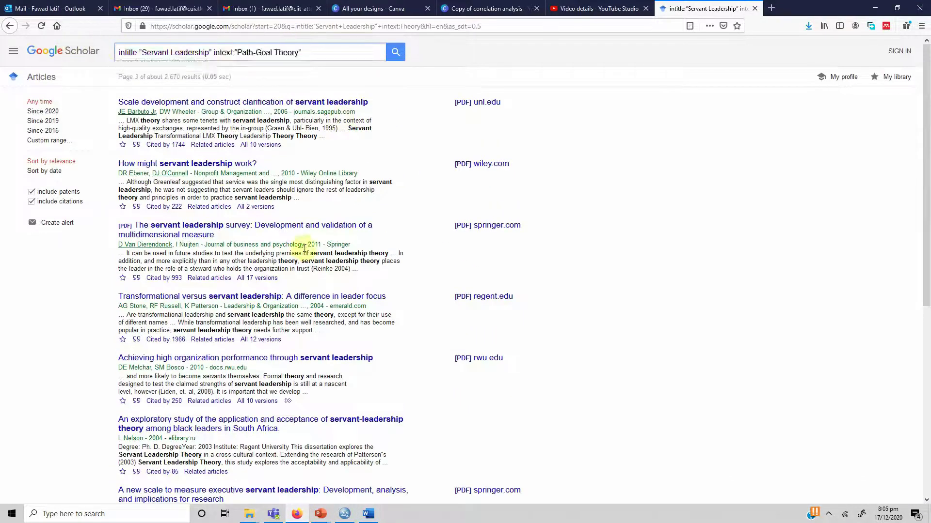
key(Return)
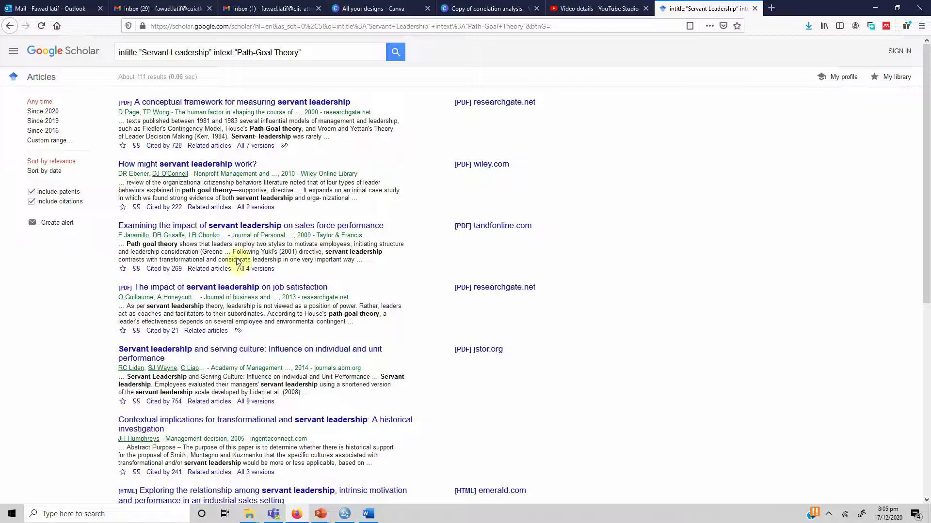
scroll(288, 313, down, 4)
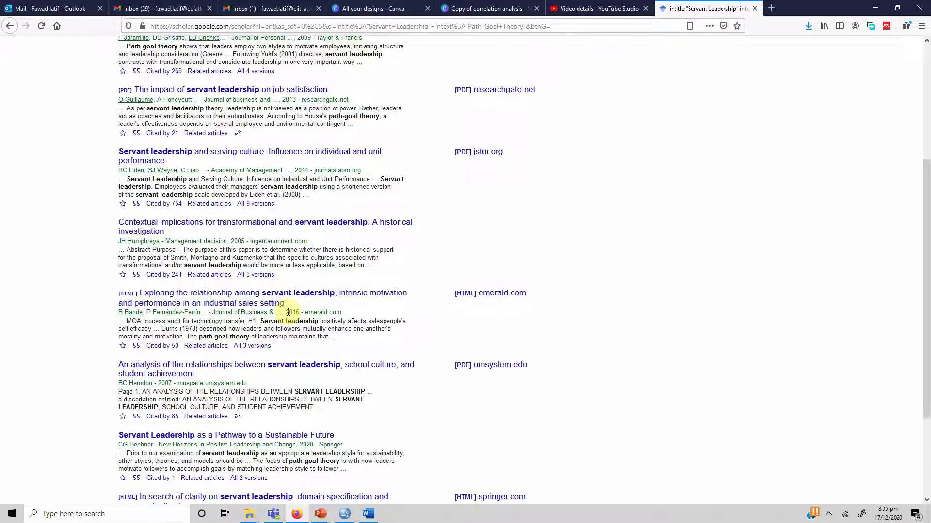
scroll(370, 270, up, 4)
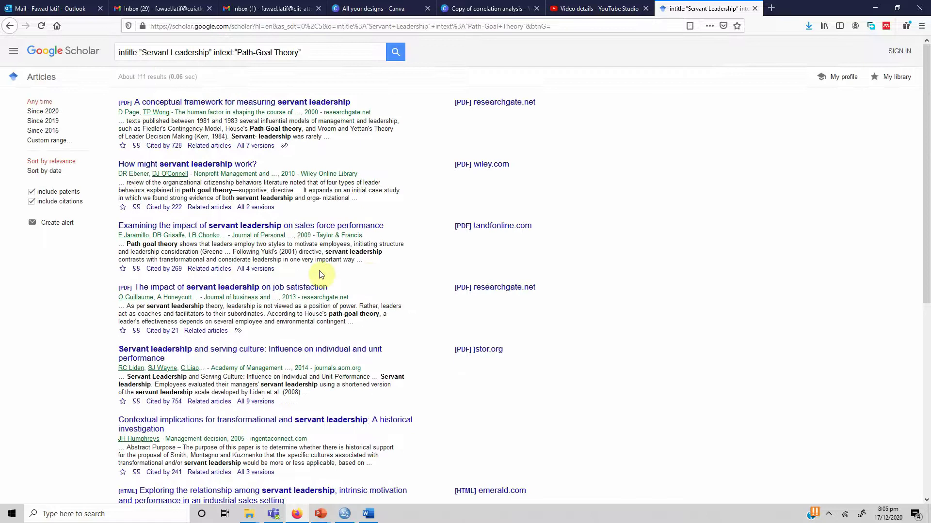
drag(338, 53, 66, 99)
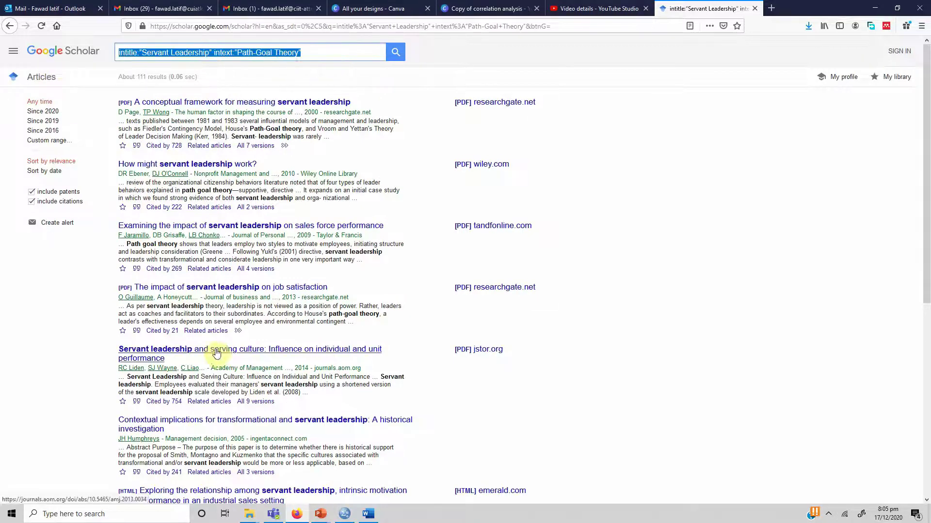
click(368, 514)
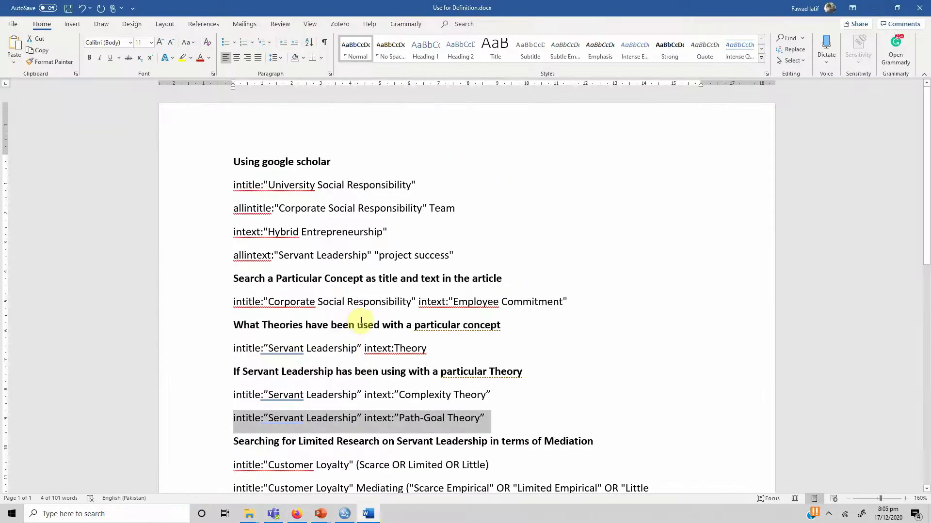
- Scroll down in Word and select the whole intitle:"Customer Loyalty" (Scarce OR Limited OR Little) line
scroll(364, 324, down, 3)
scroll(361, 321, down, 3)
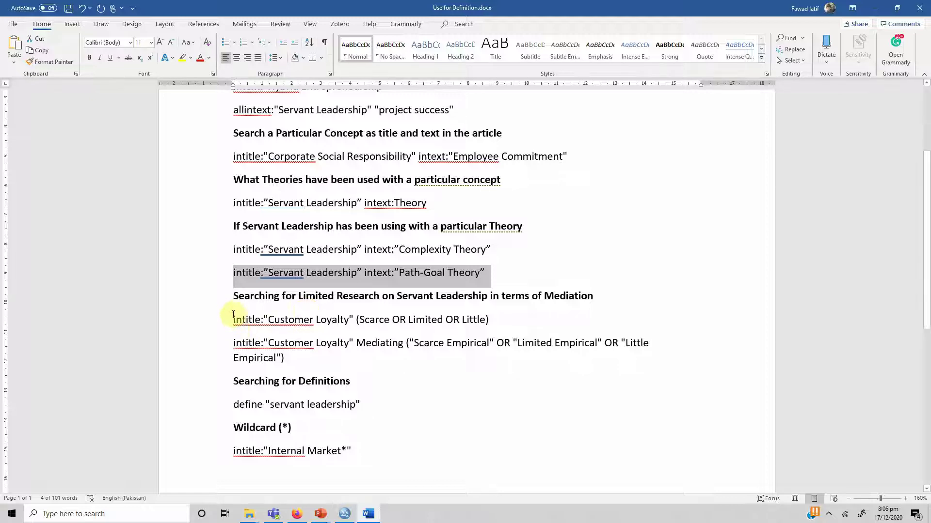
drag(233, 319, 351, 320)
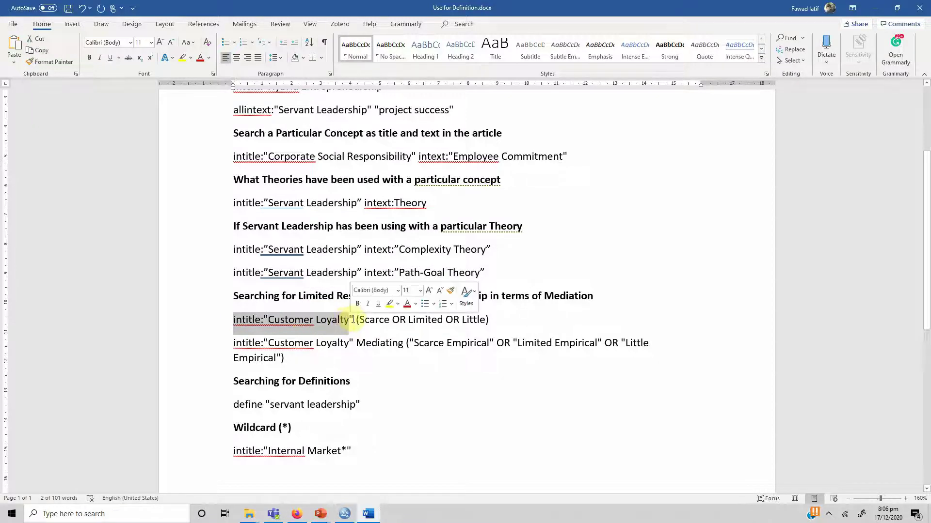
click(353, 319)
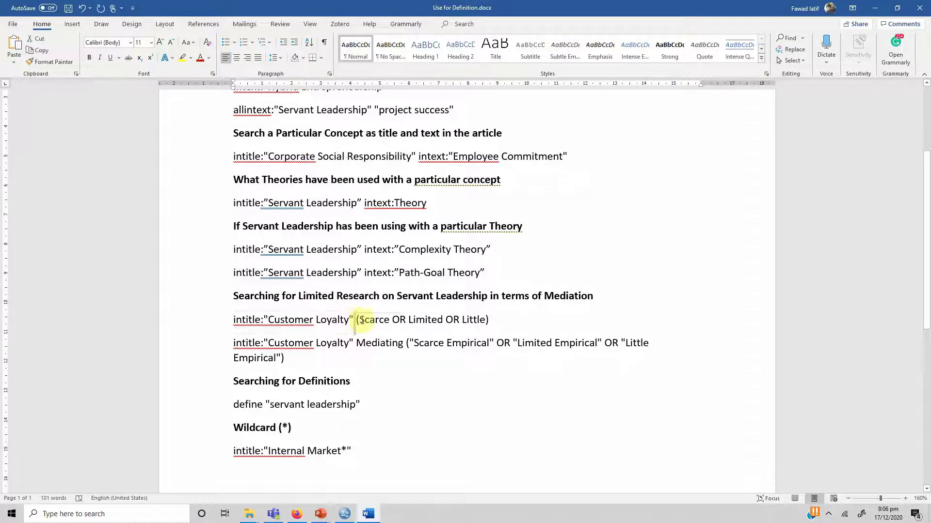
drag(361, 319, 390, 319)
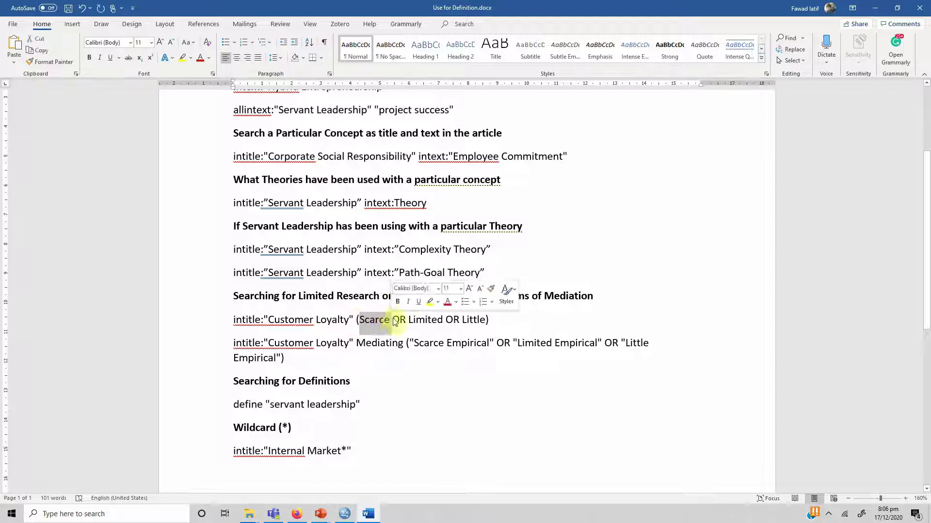
click(395, 320)
double_click(400, 320)
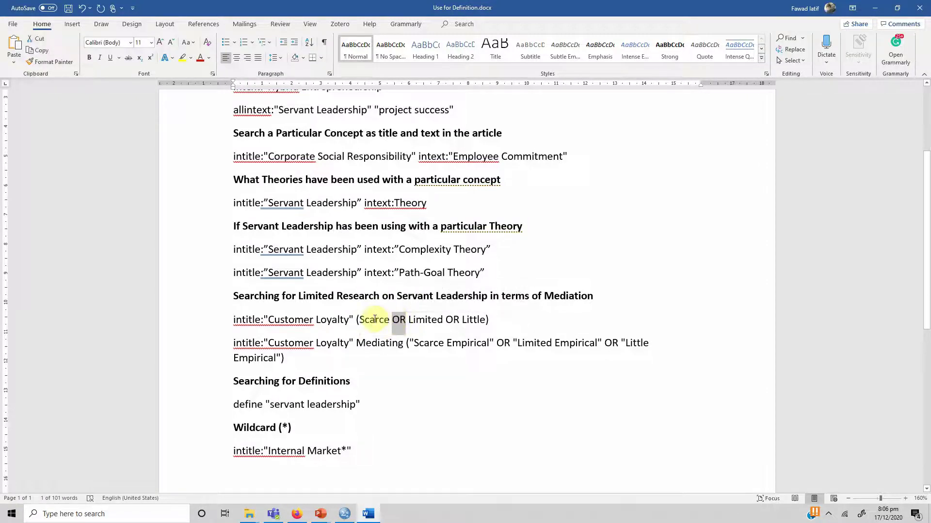
click(357, 319)
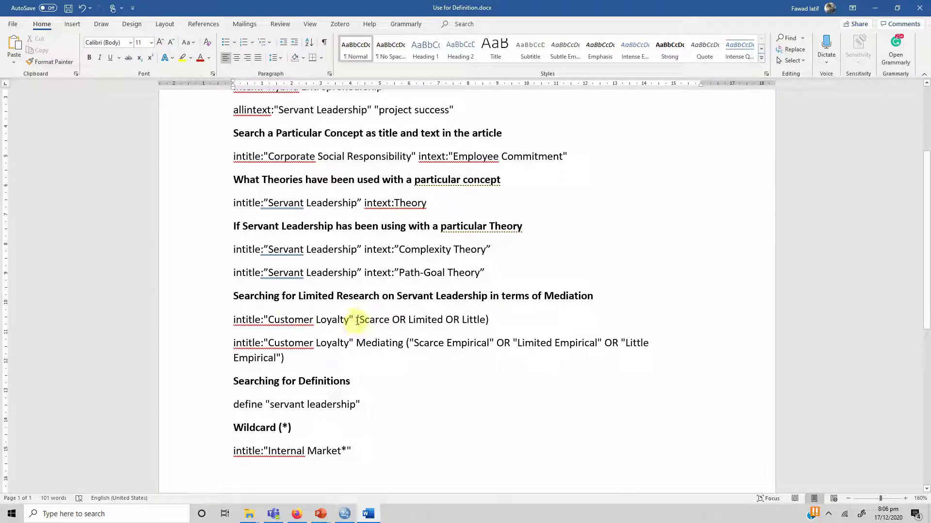
drag(361, 320, 389, 320)
drag(547, 320, 235, 318)
key(ctrl+c)
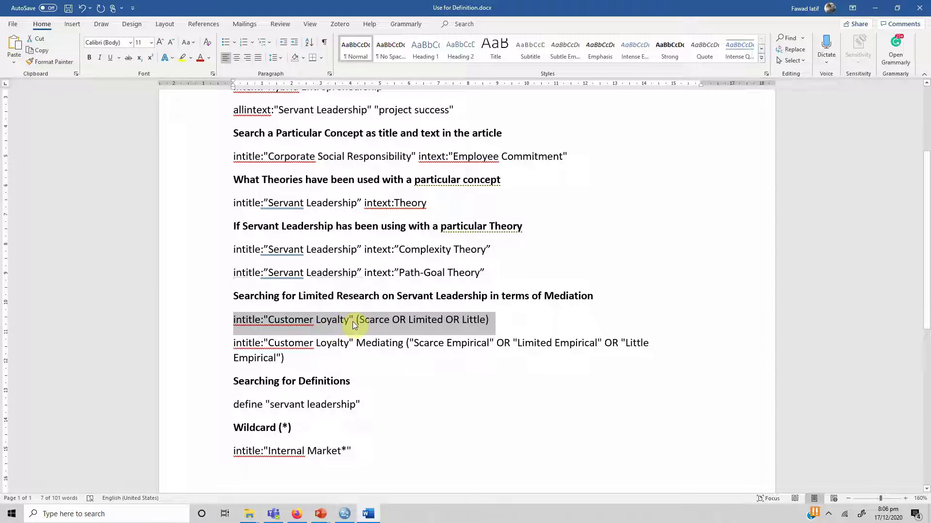
click(292, 515)
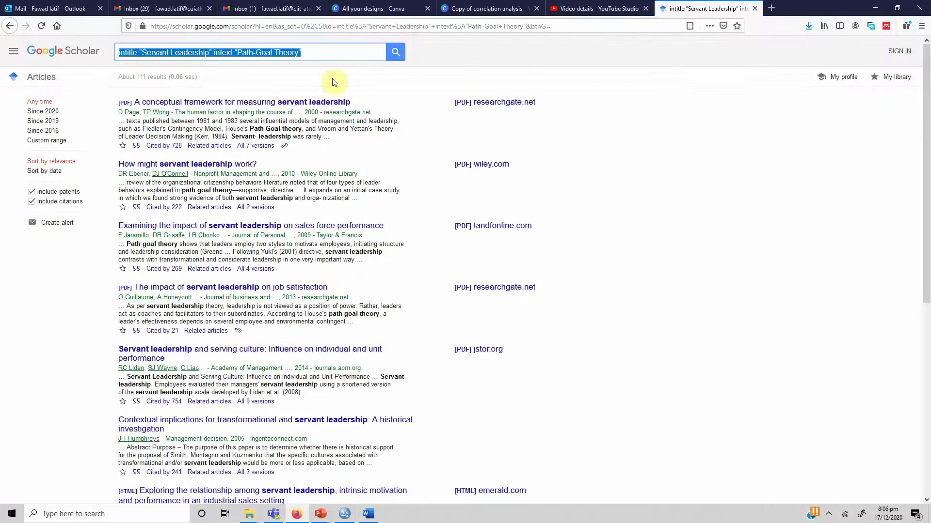
- Paste and run the Customer Loyalty (Scarce OR Limited OR Little) query, then scroll through the results
key(ctrl+v)
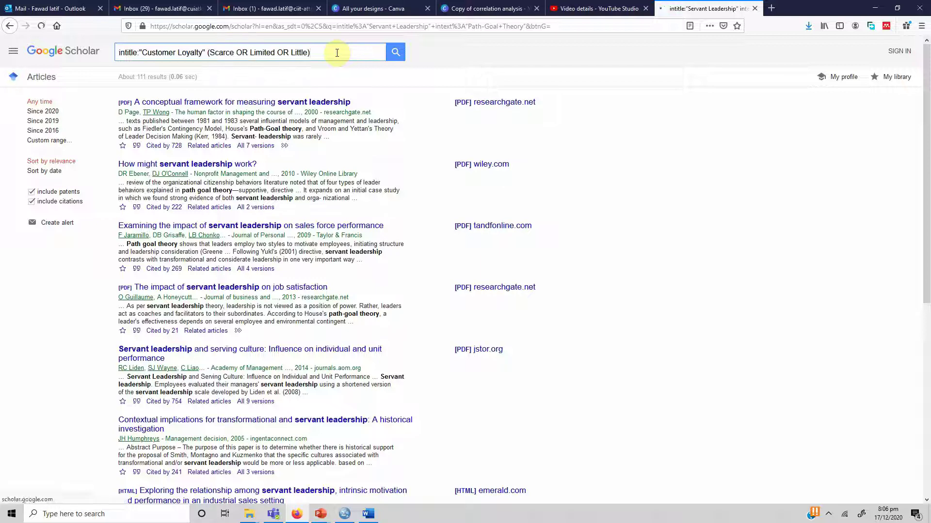
key(Return)
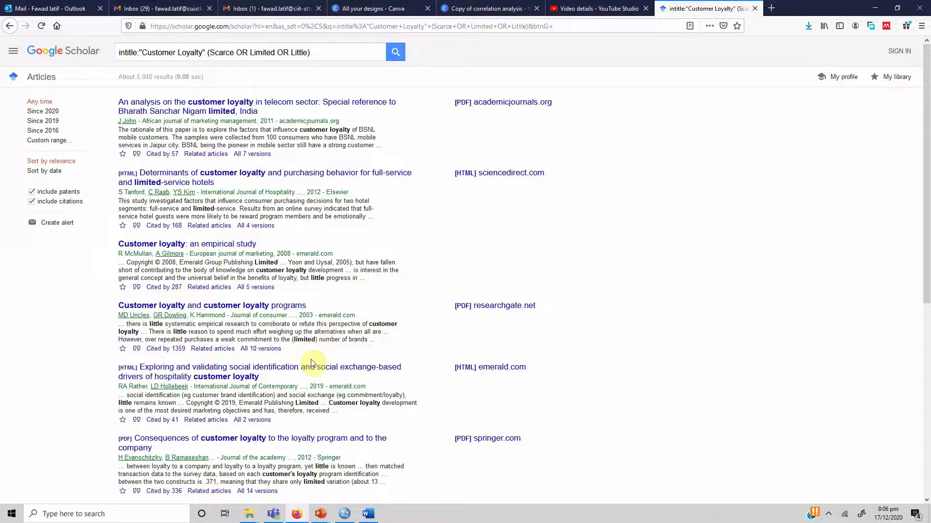
scroll(310, 364, down, 3)
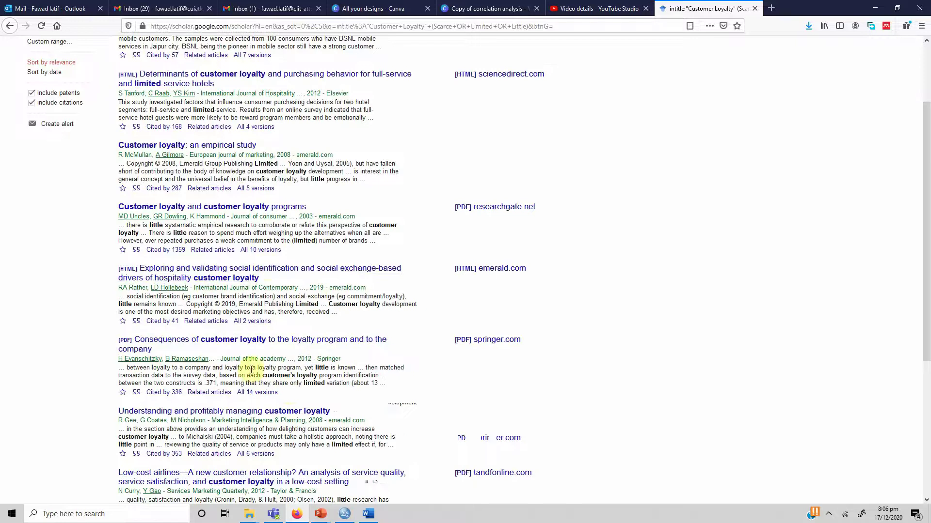
scroll(252, 370, down, 3)
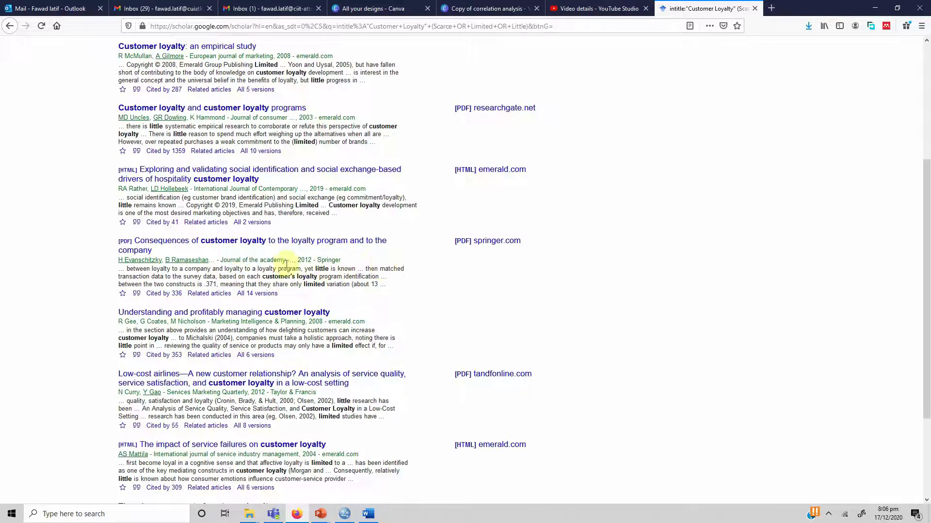
scroll(291, 264, down, 4)
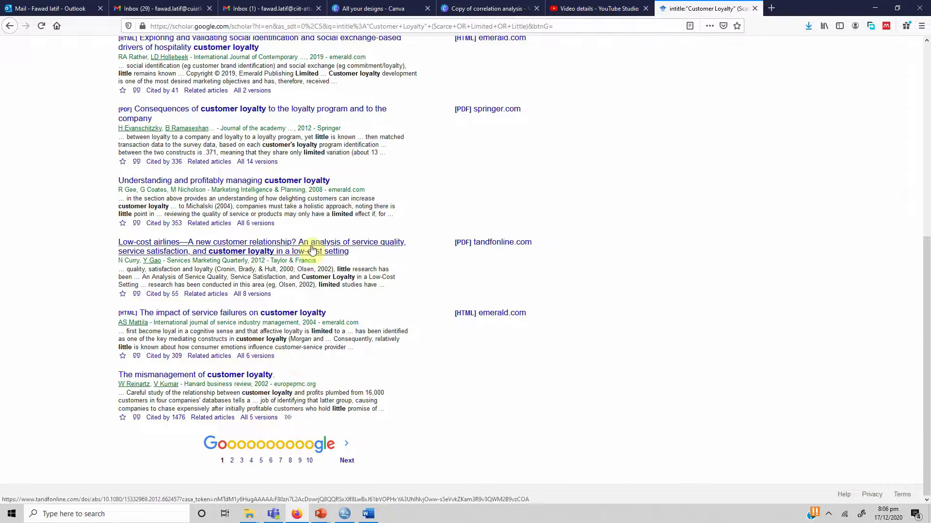
scroll(311, 250, up, 7)
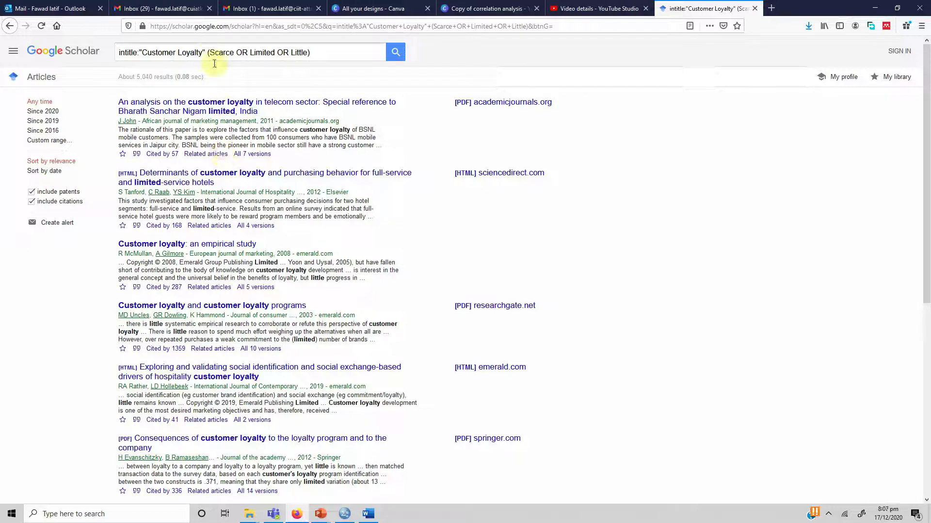
click(368, 514)
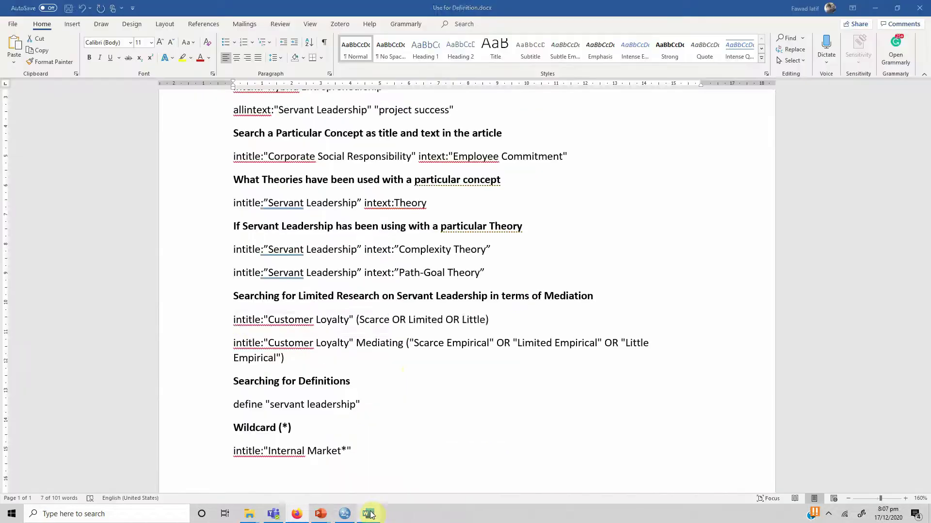
click(378, 345)
drag(364, 340, 403, 342)
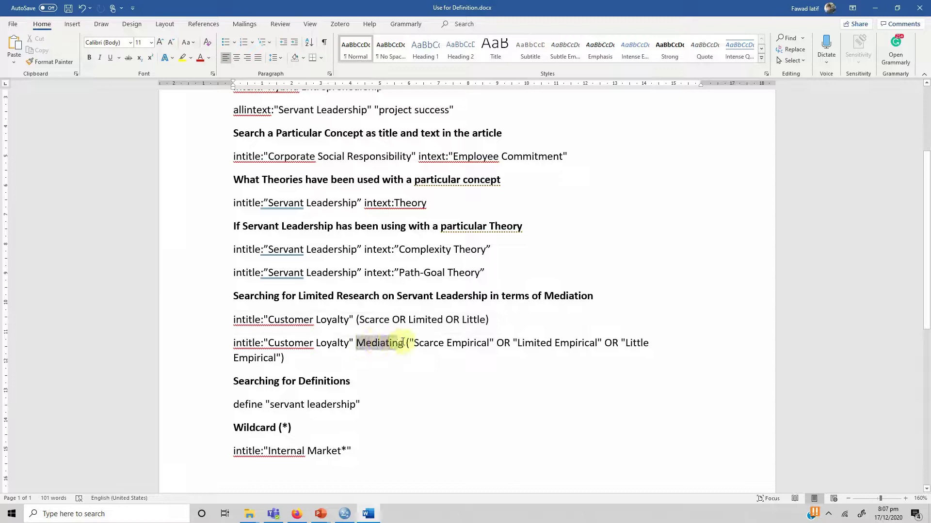
click(357, 342)
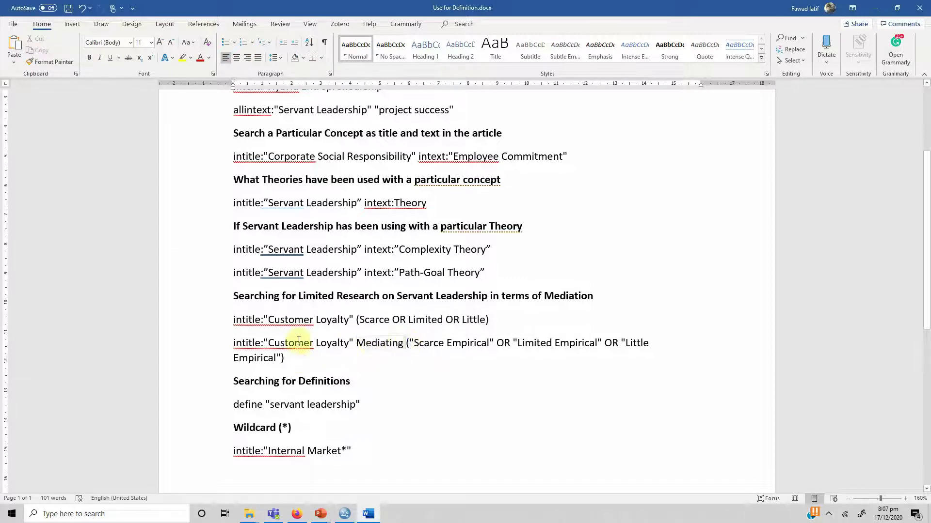
click(274, 342)
drag(310, 343, 428, 357)
click(370, 343)
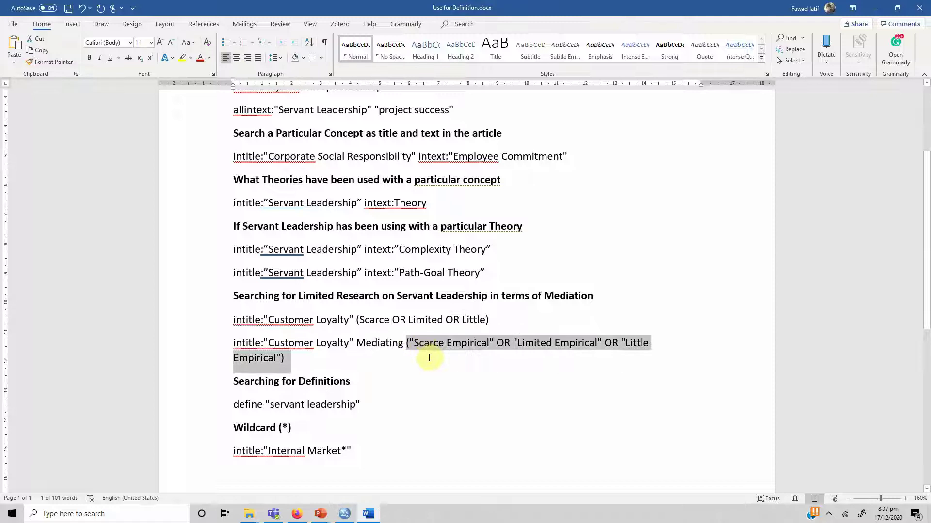
click(353, 343)
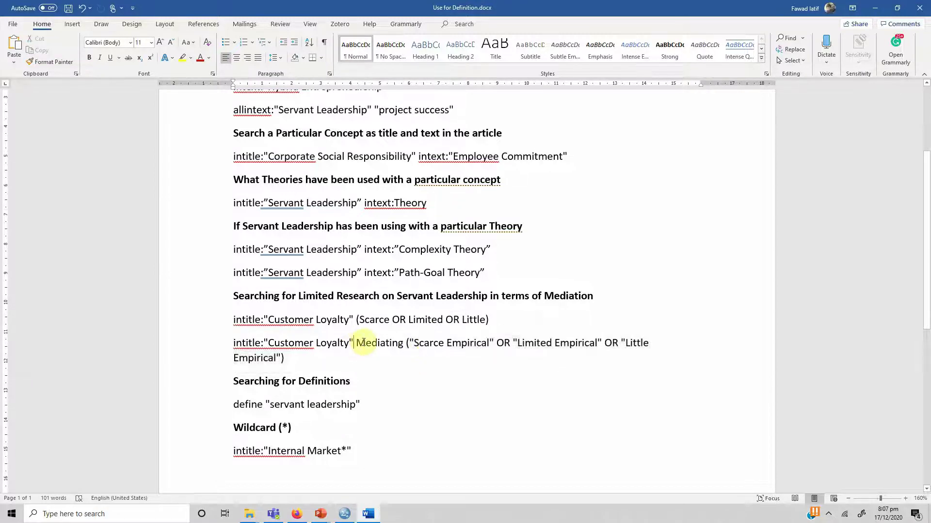
click(296, 514)
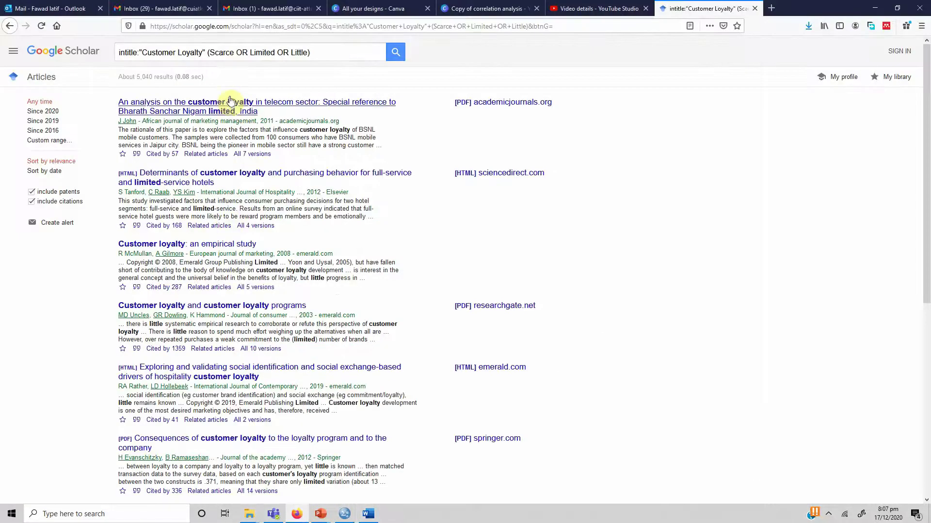
- Edit the query to intitle:"Customer Loyalty" intext:(Scarce OR Limited OR Little) and rerun it
click(207, 53)
text(in)
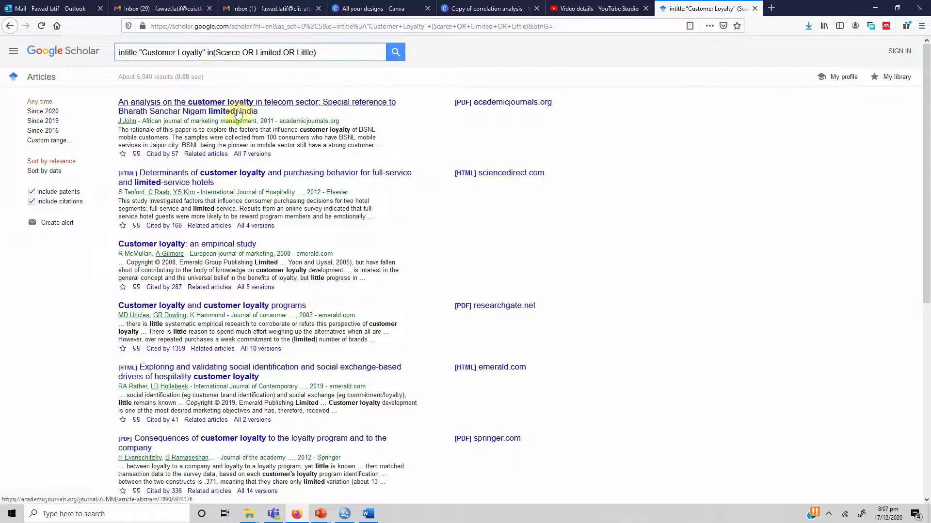
text(text)
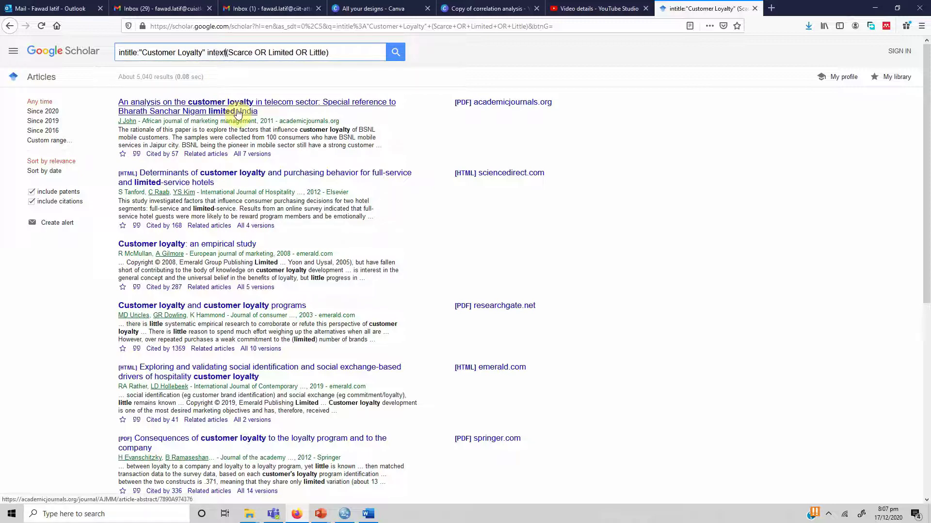
text(:)
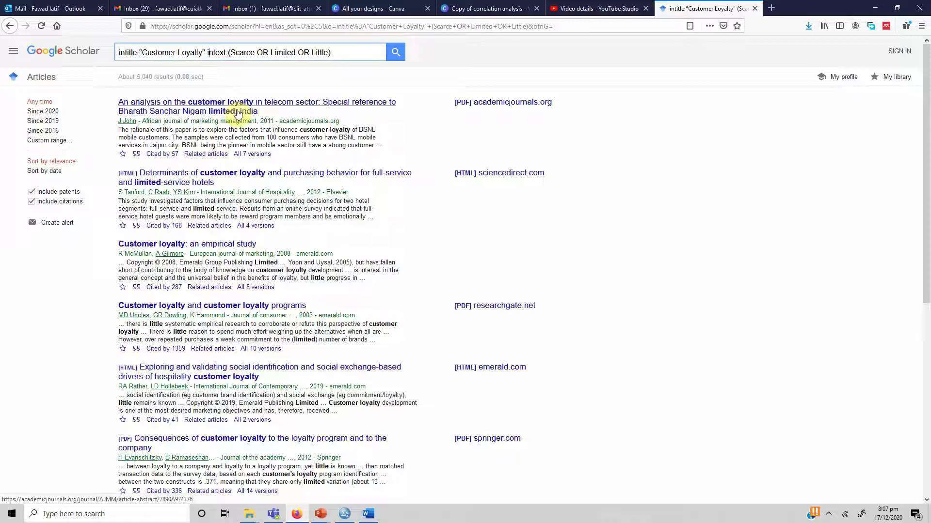
text(all)
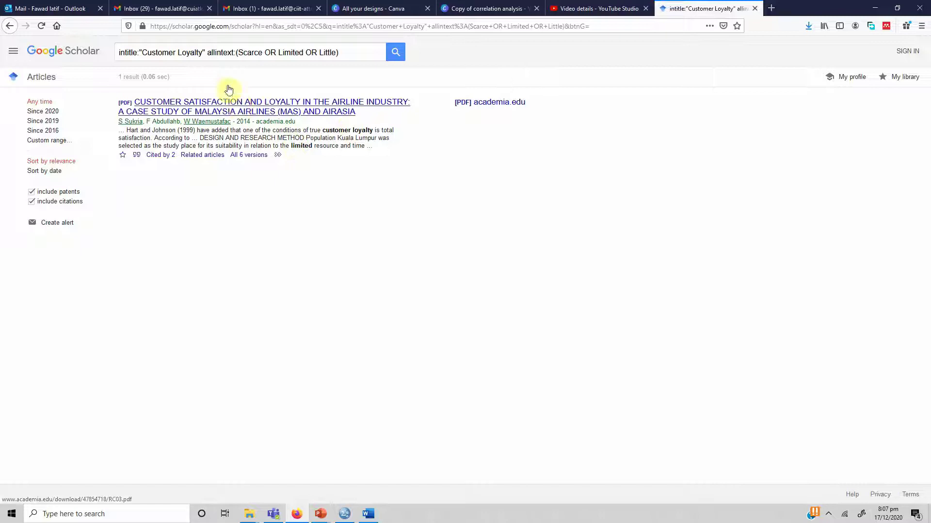
click(228, 52)
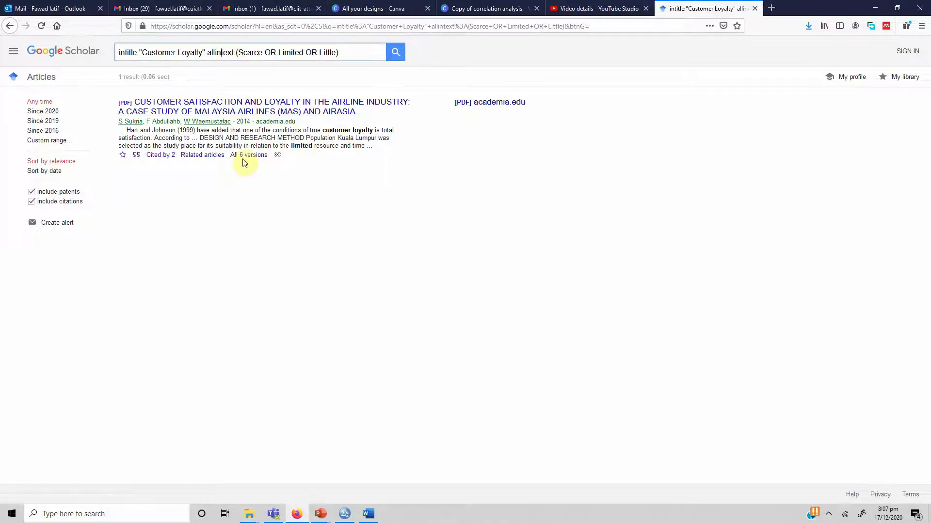
key(BackSpace)
key(BackSpace)
key(BackSpace)
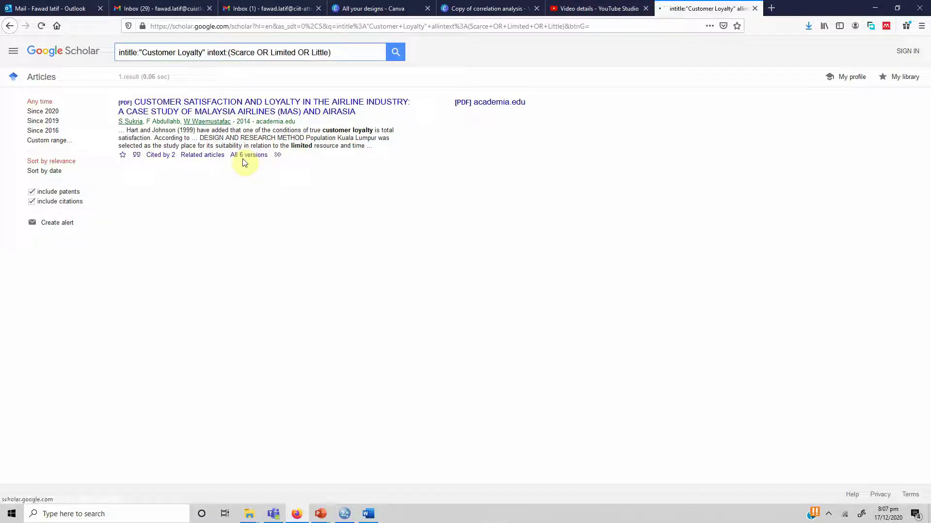
key(Return)
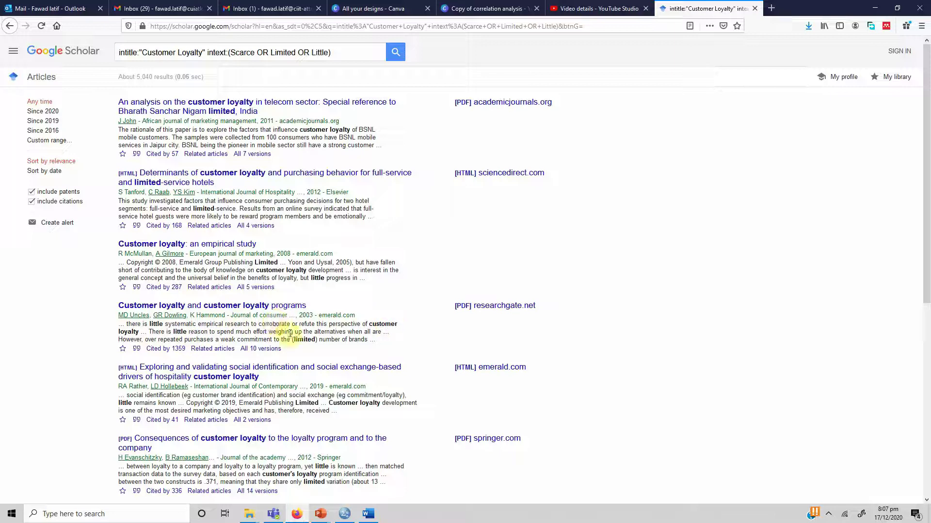
- Select the search text, then select the define "servant leadership" line in the Word list
drag(339, 52, 109, 52)
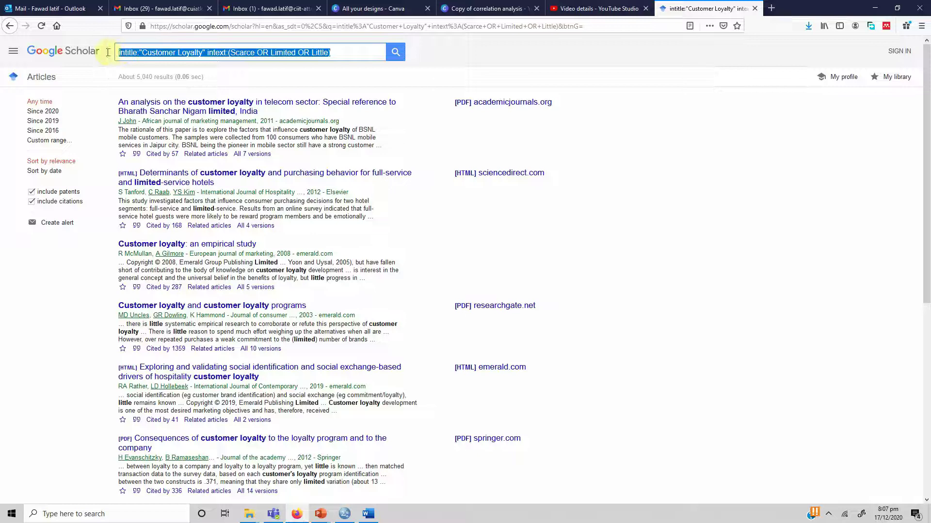
click(366, 514)
scroll(270, 359, down, 1)
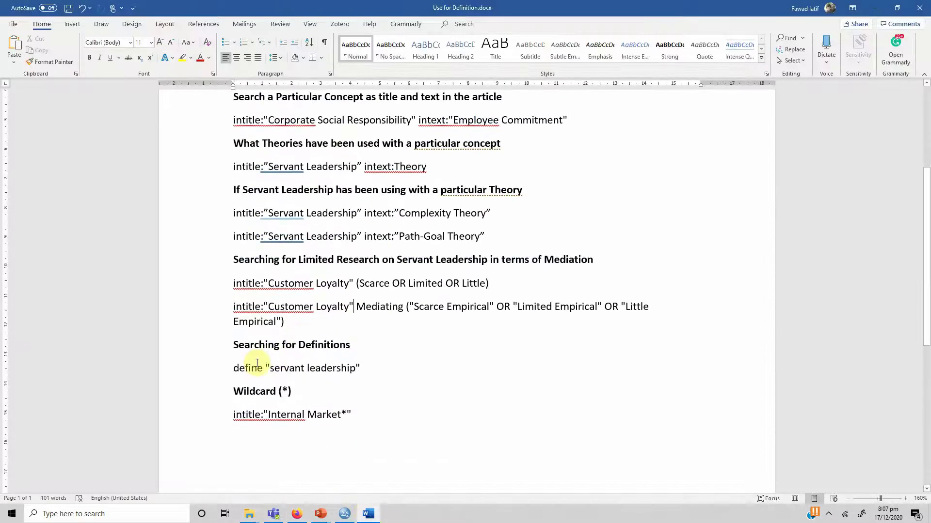
drag(234, 368, 370, 367)
key(ctrl+c)
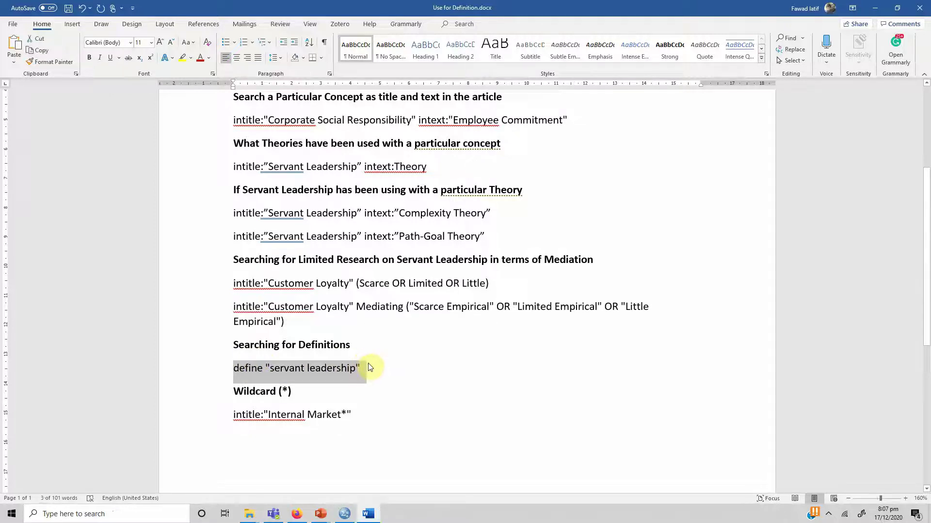
click(297, 514)
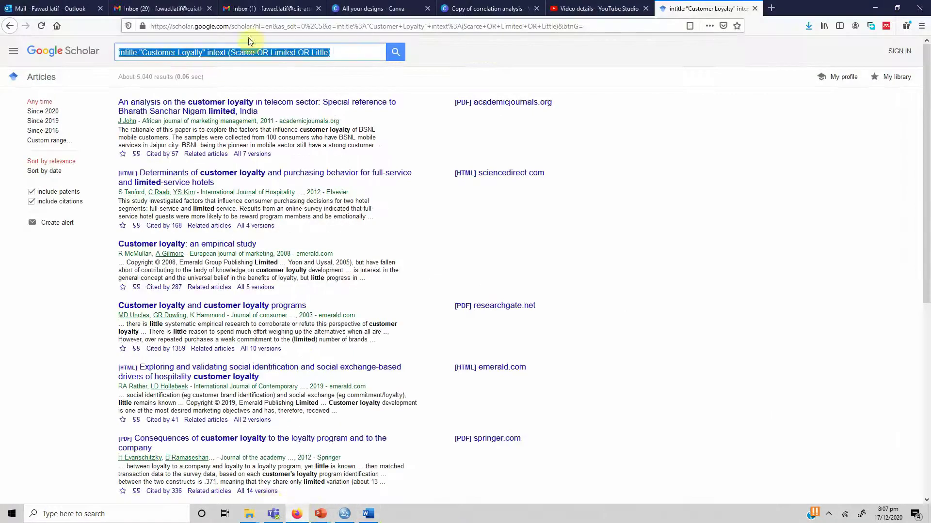
- Search define "servant leadership" in Scholar, getting about 33,500 results, then return to Word
key(ctrl+v)
key(Return)
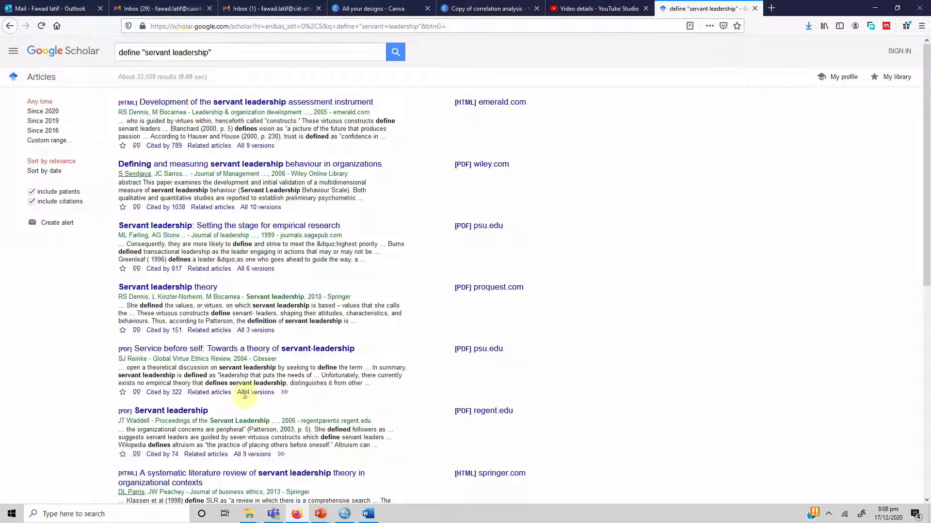
key(alt+Tab)
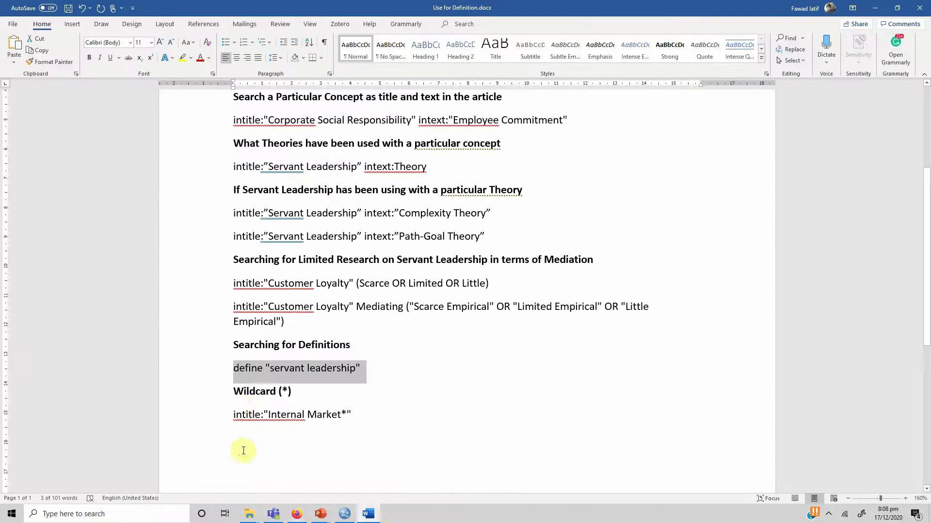
- Select the wildcard intitle:"Internal Market*" line in Word and switch to the browser
click(235, 415)
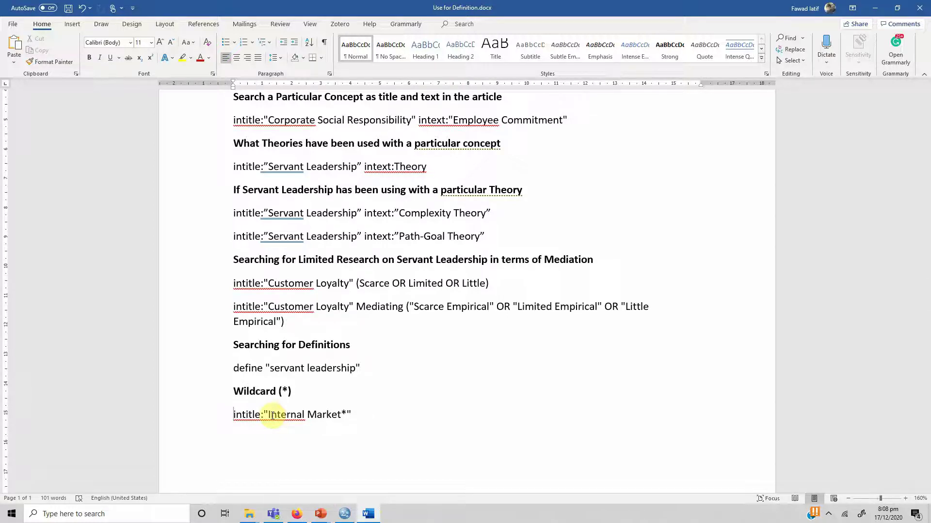
triple_click(273, 415)
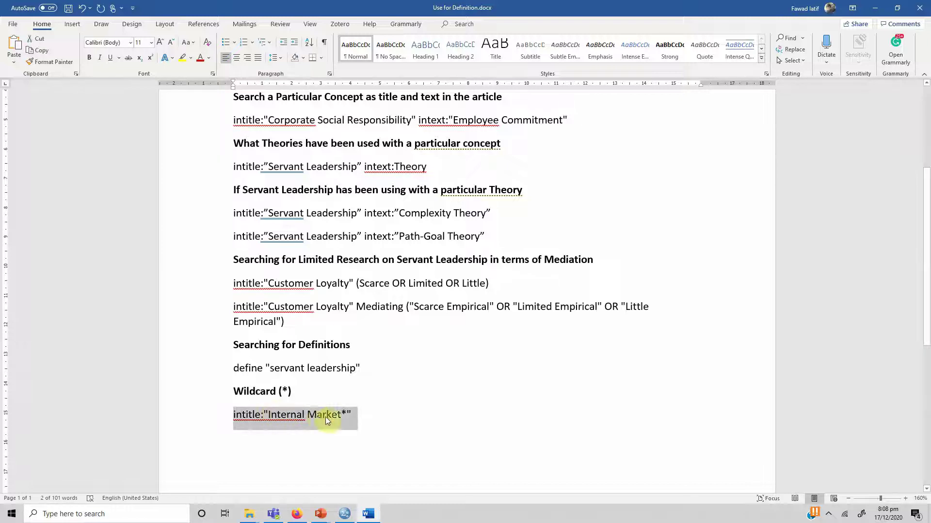
click(342, 416)
triple_click(344, 414)
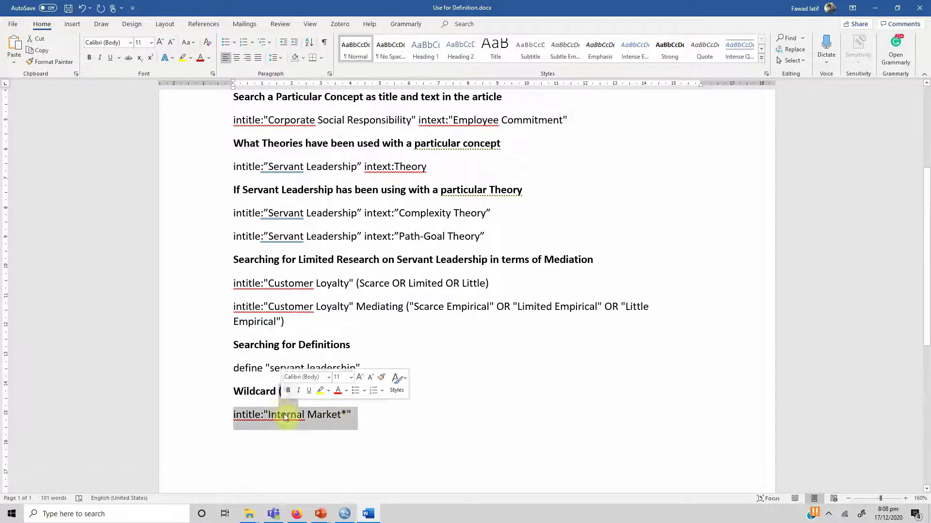
click(340, 414)
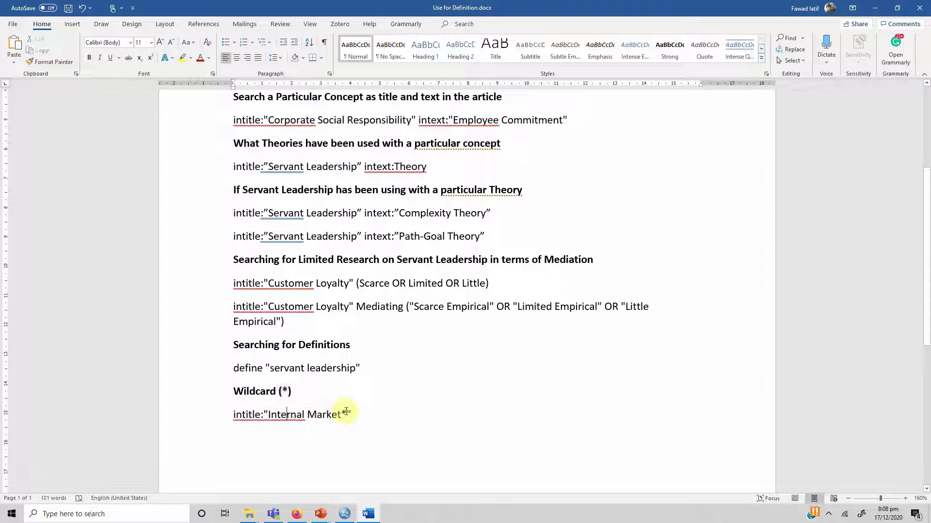
double_click(346, 415)
triple_click(230, 414)
key(ctrl+c)
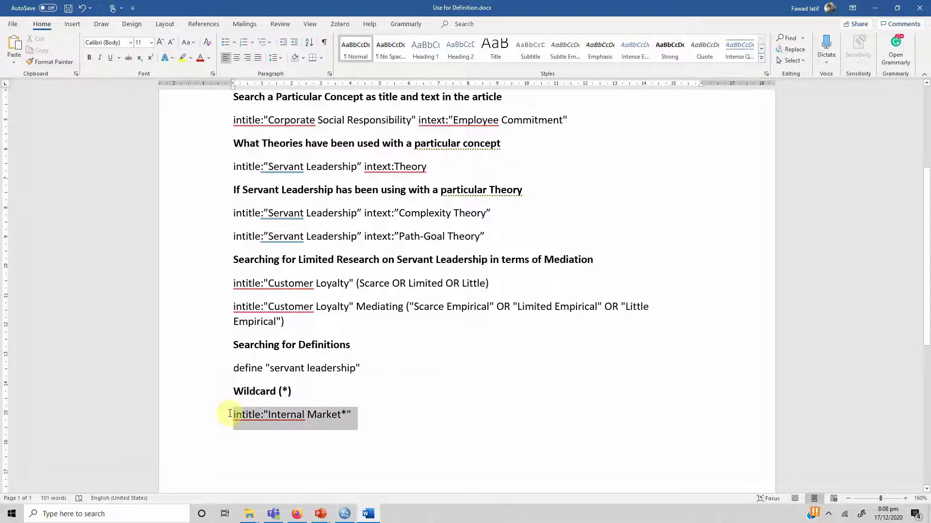
click(296, 514)
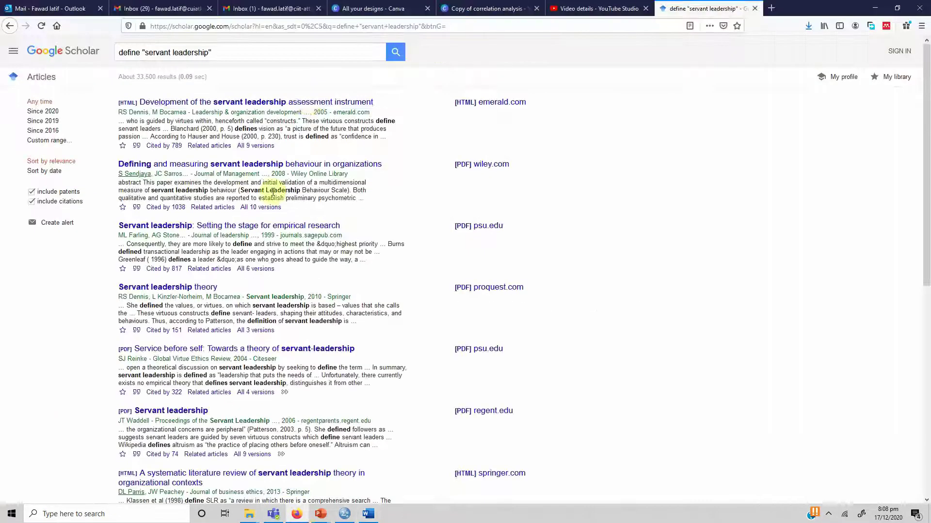
- Search Google Scholar for intitle:"Internal Market*", returning about 4,210 results
click(238, 52)
key(ctrl+a)
key(ctrl+v)
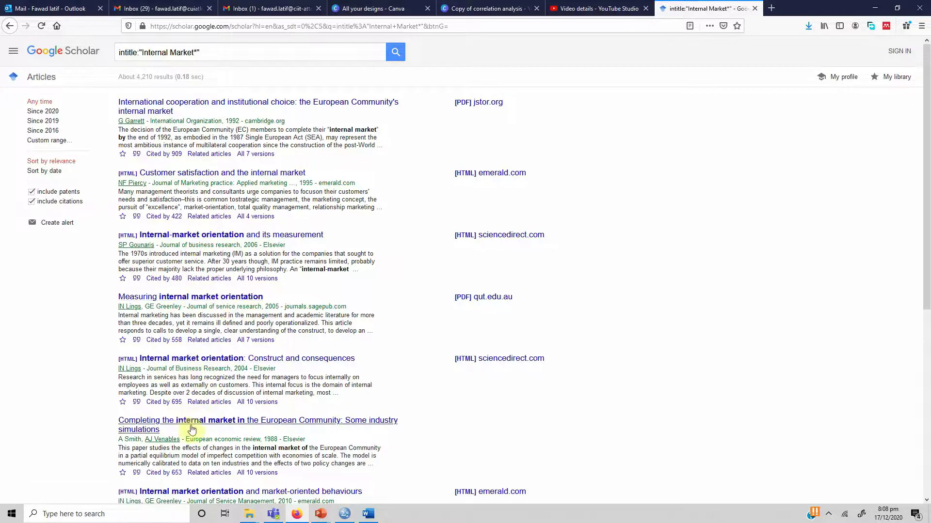
- Look through the wildcard results, then return to the Word query notes
scroll(247, 363, down, 4)
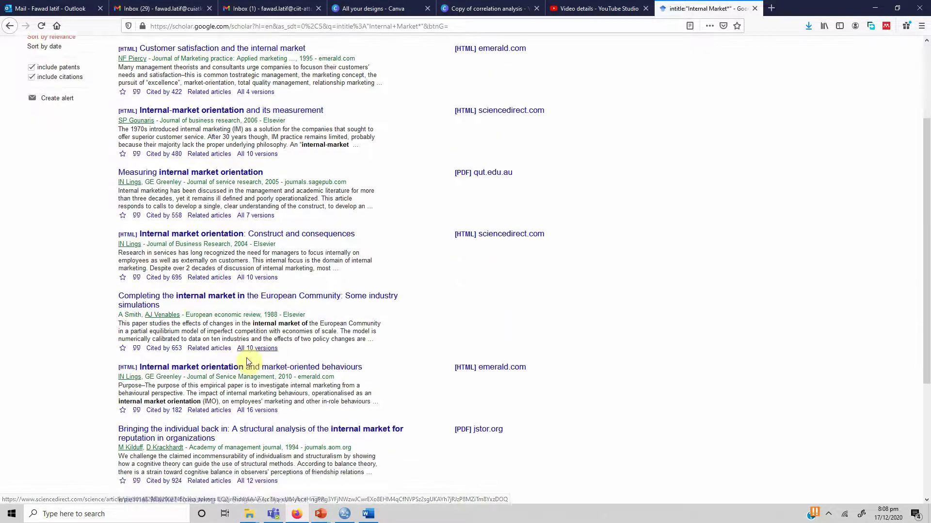
scroll(204, 421, down, 2)
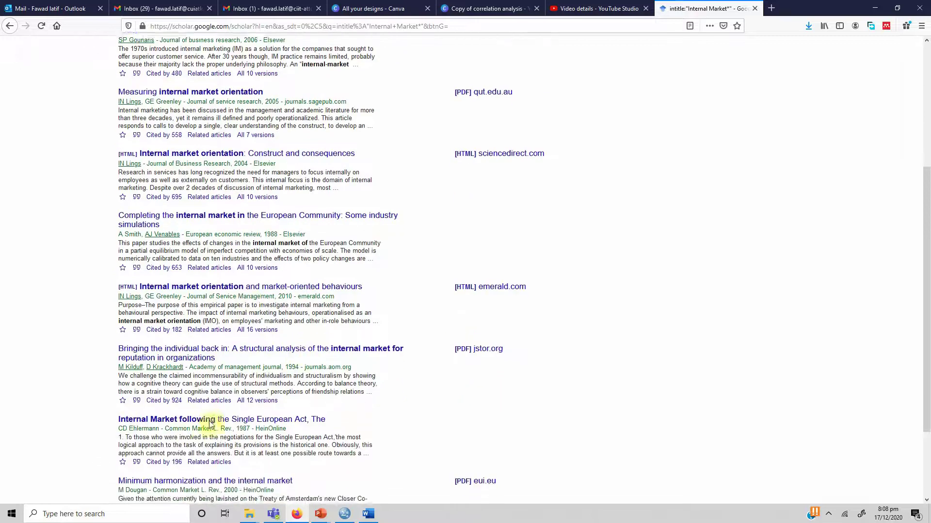
scroll(199, 372, up, 5)
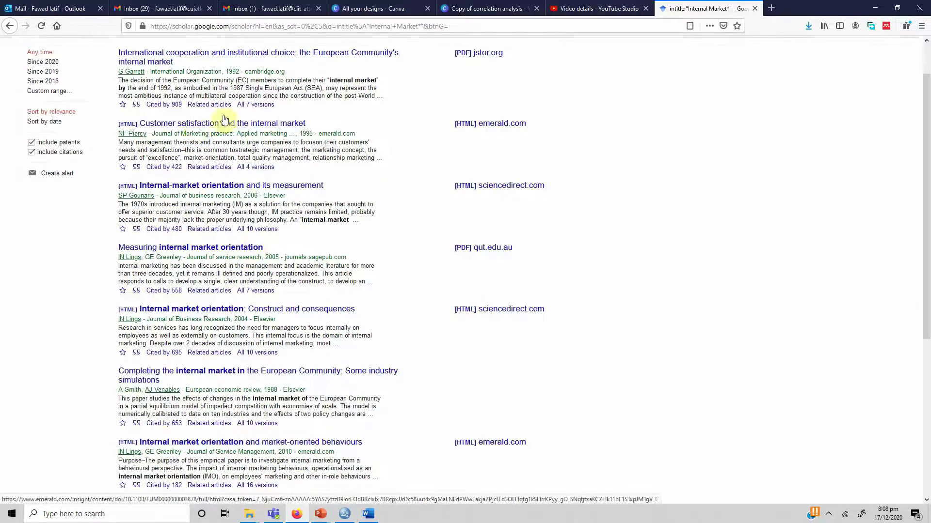
scroll(225, 121, up, 1)
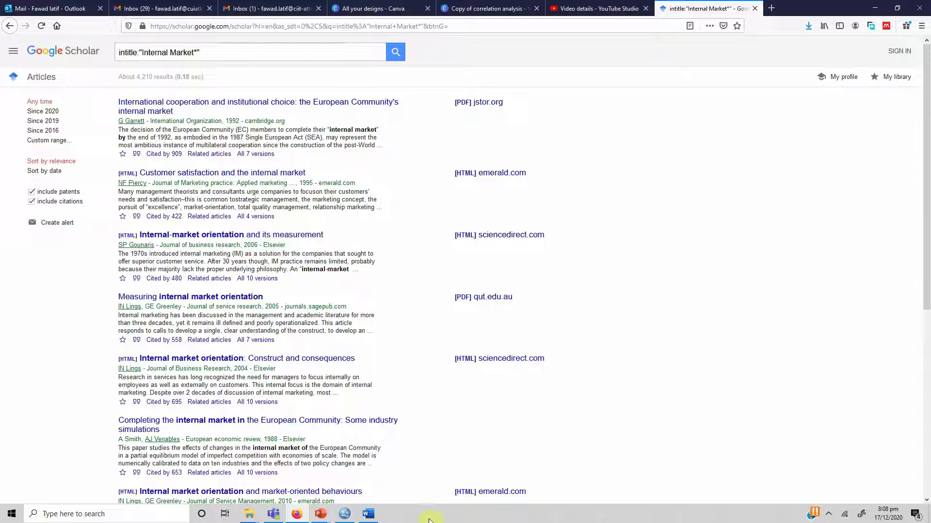
click(368, 514)
scroll(350, 235, up, 5)
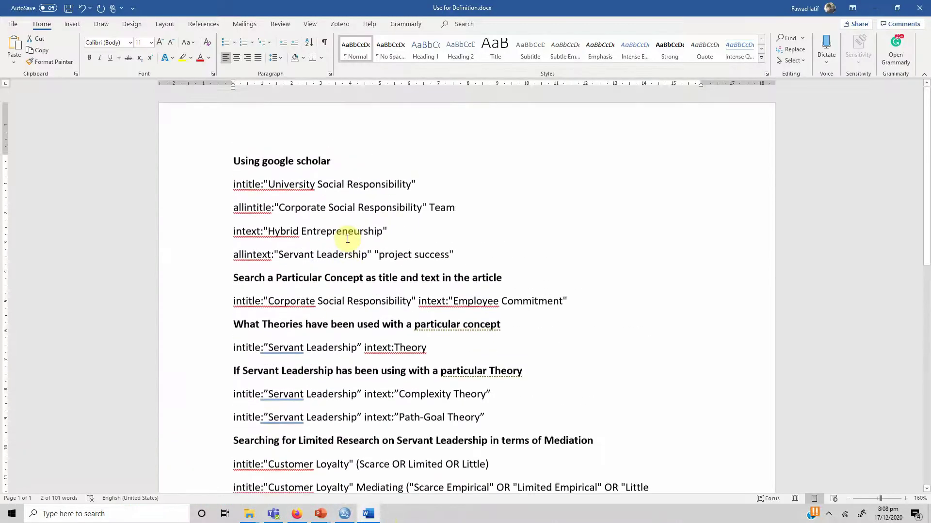